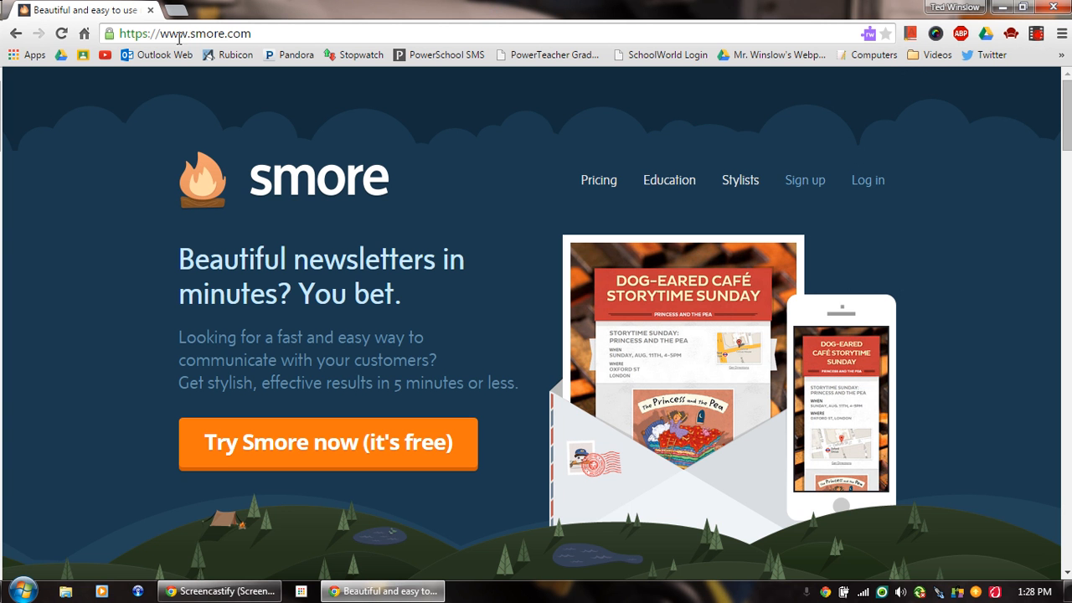
Log in to the existing Smore account with the account e-mail and password
{"action": "left_click", "coordinate": [798, 181]}
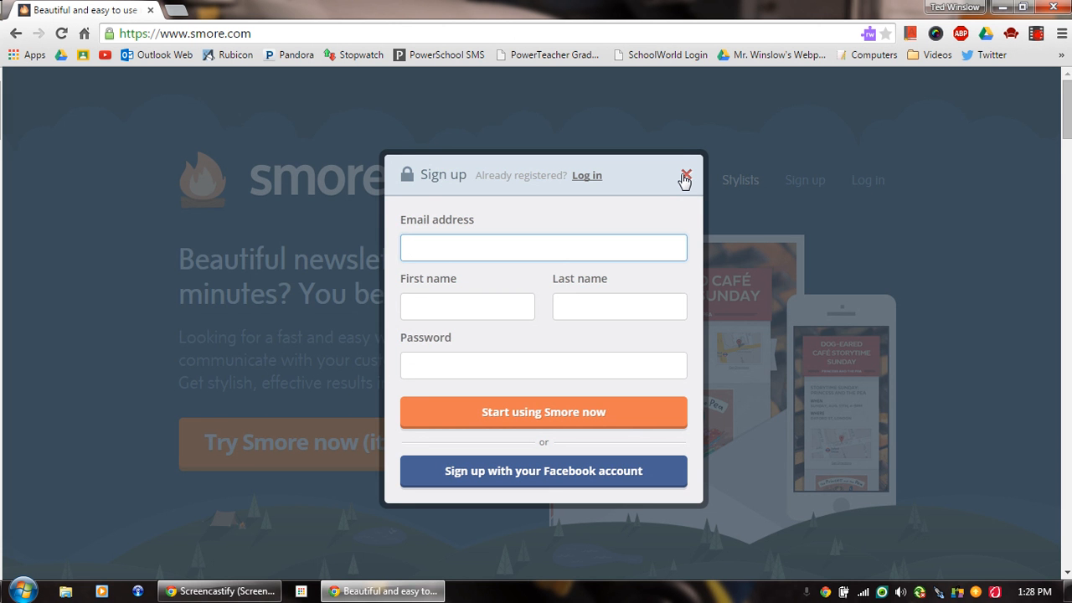
{"action": "left_click", "coordinate": [685, 178]}
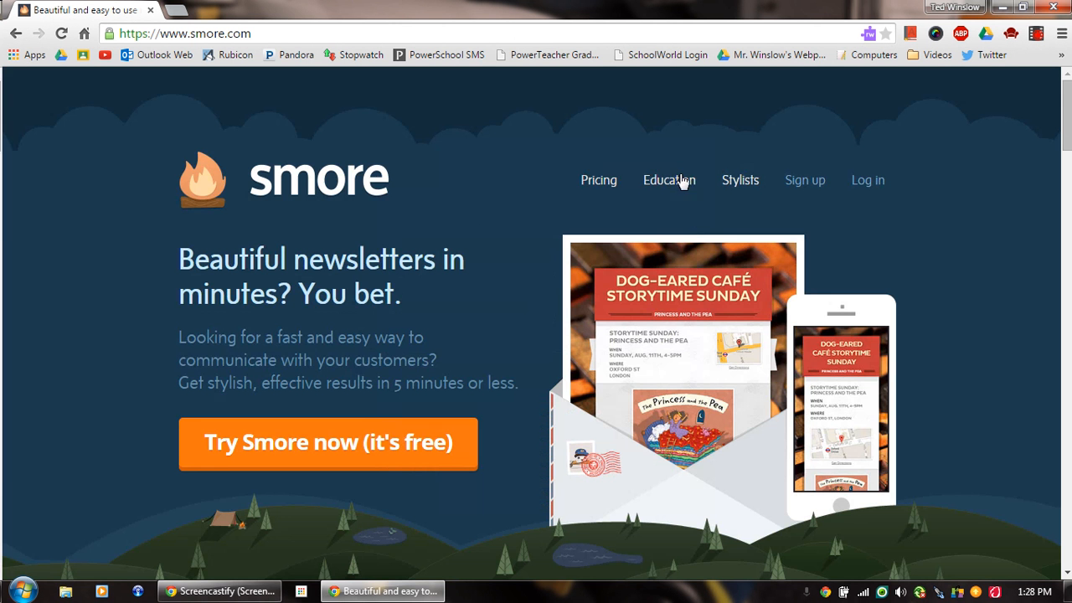
{"action": "left_click", "coordinate": [871, 186]}
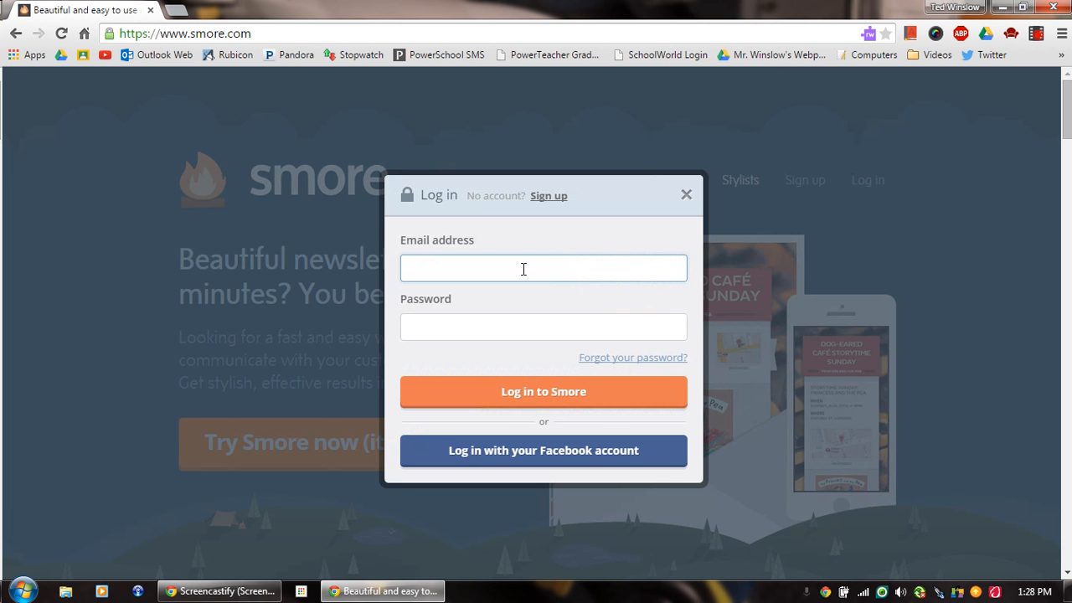
{"action": "left_click", "coordinate": [524, 267]}
{"action": "left_click", "coordinate": [491, 293]}
{"action": "left_click", "coordinate": [468, 333]}
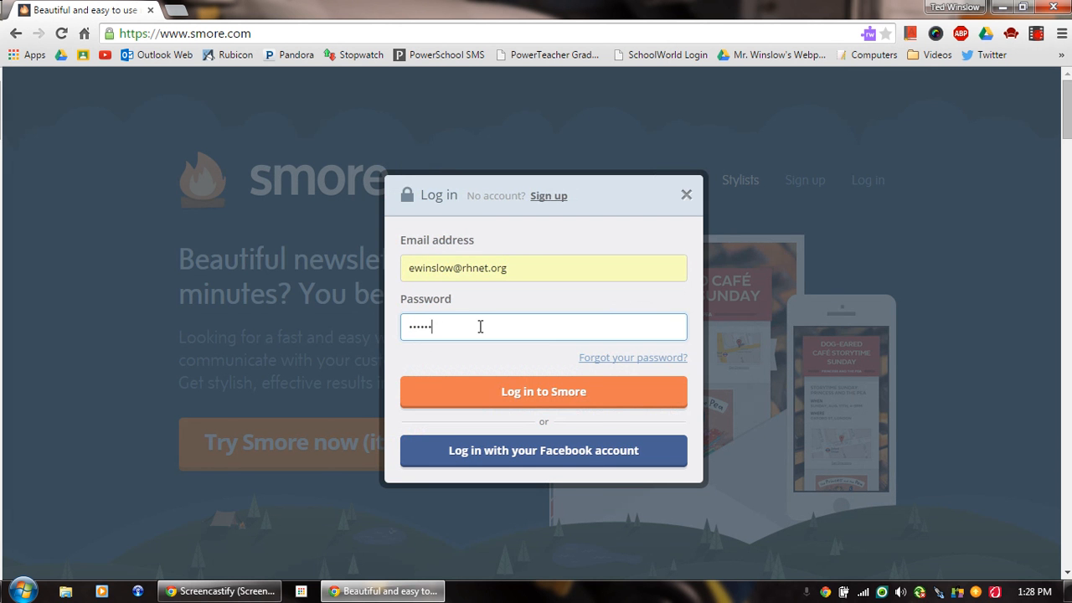
{"action": "left_click", "coordinate": [509, 391]}
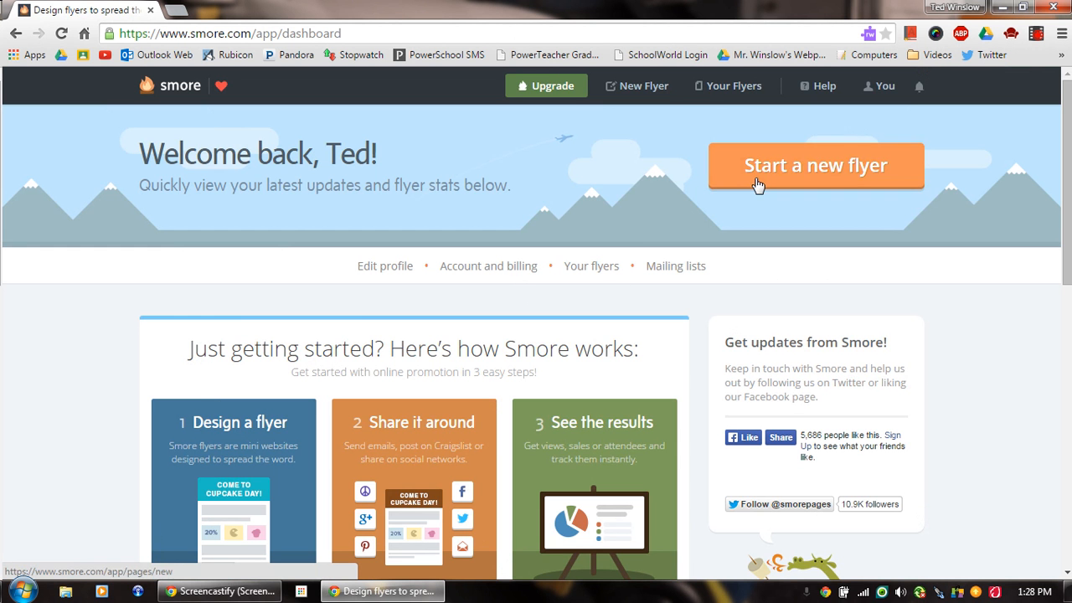
Start a new flyer from the Class template and title it "Landscape project example"
{"action": "left_click", "coordinate": [655, 89]}
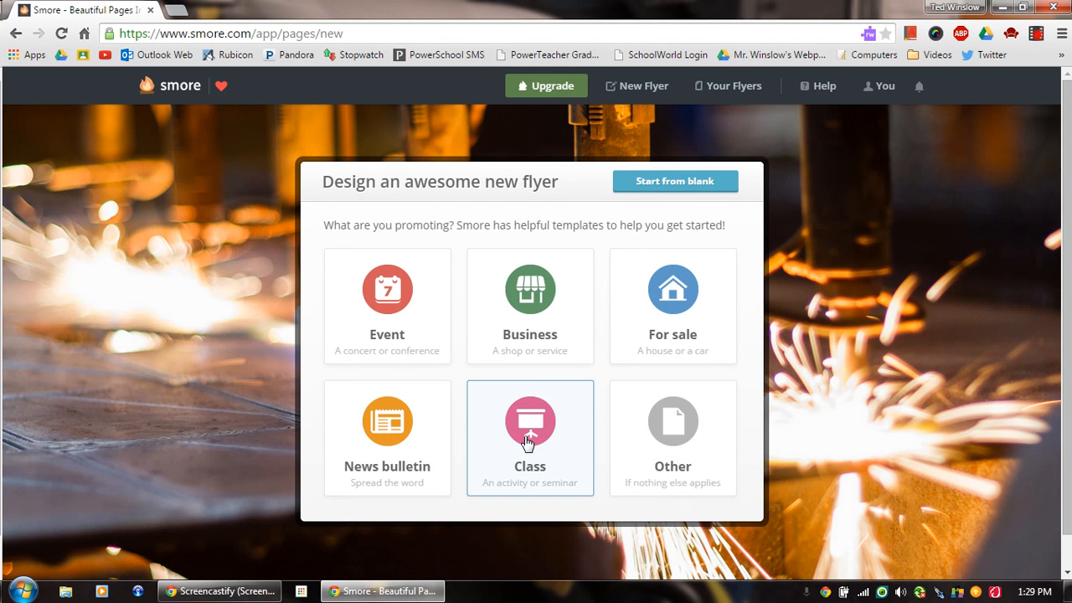
{"action": "left_click", "coordinate": [527, 442]}
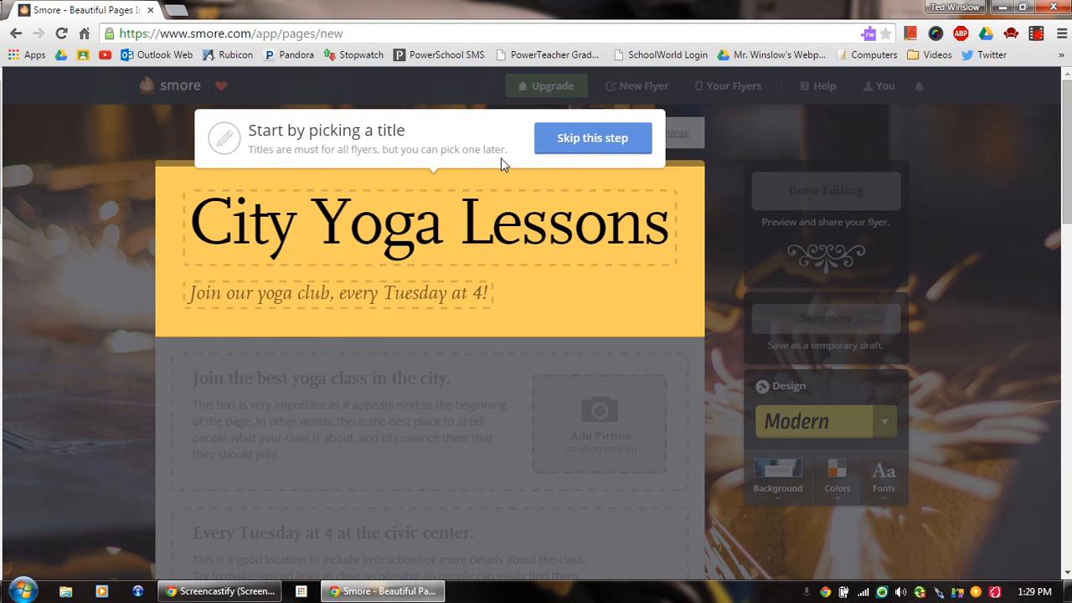
{"action": "left_click", "coordinate": [391, 221]}
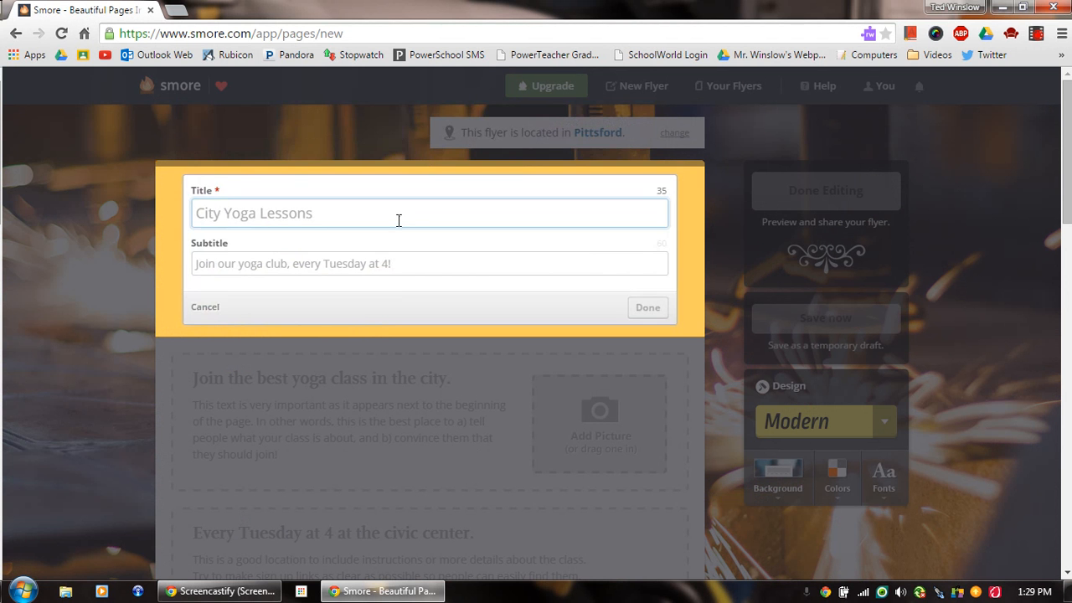
{"action": "type", "text": "Lan"}
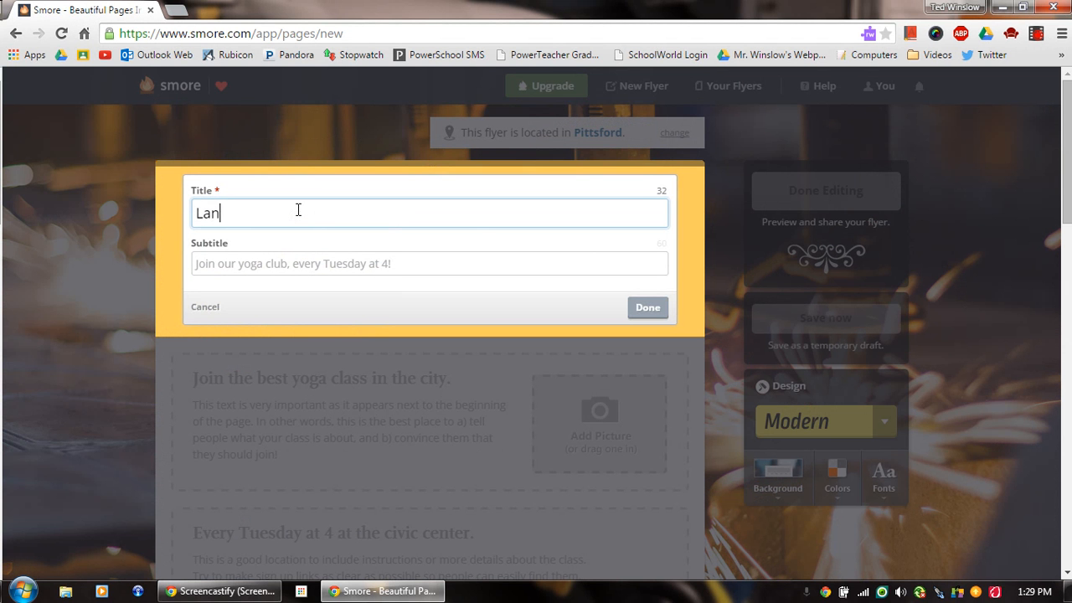
{"action": "type", "text": "dscapt"}
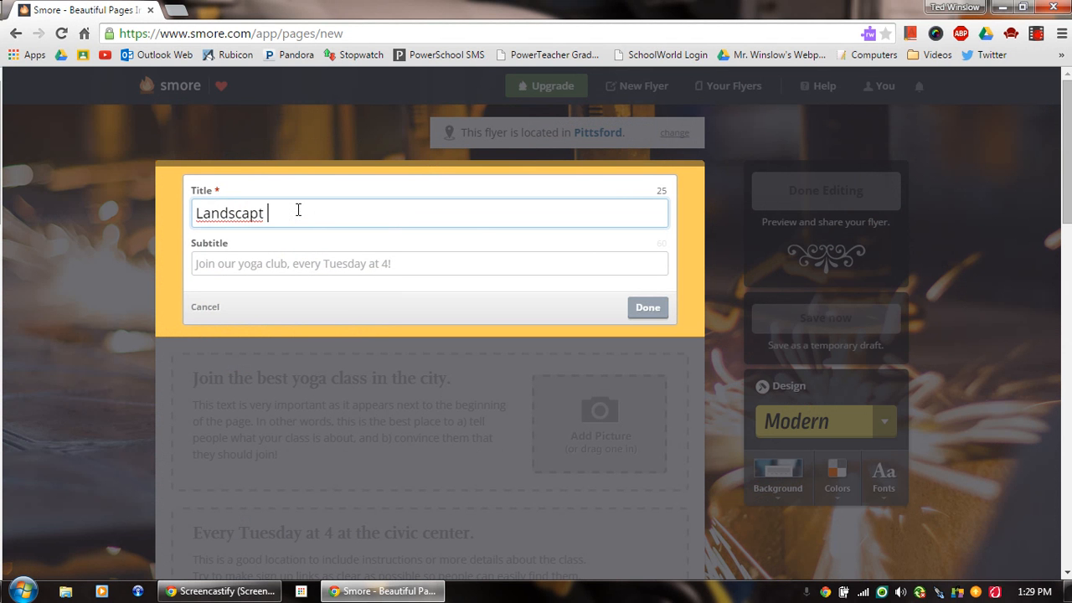
{"action": "key", "text": "BackSpace"}
{"action": "type", "text": "e project example"}
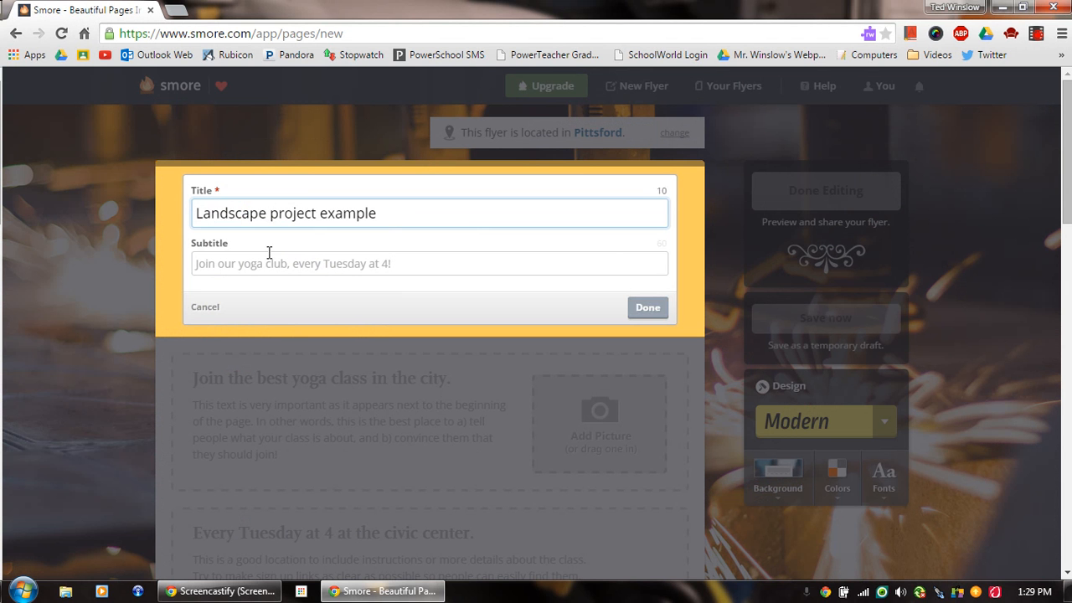
Enter a "by" line with the teacher's name as the flyer's subtitle and apply the header text
{"action": "left_click", "coordinate": [351, 263]}
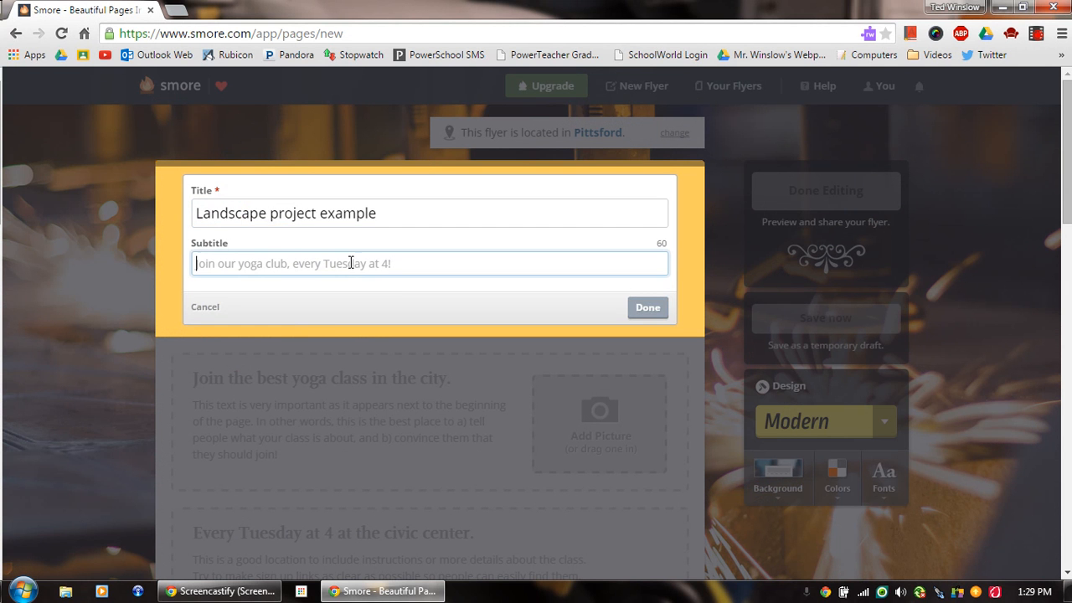
{"action": "type", "text": "by Mr. w"}
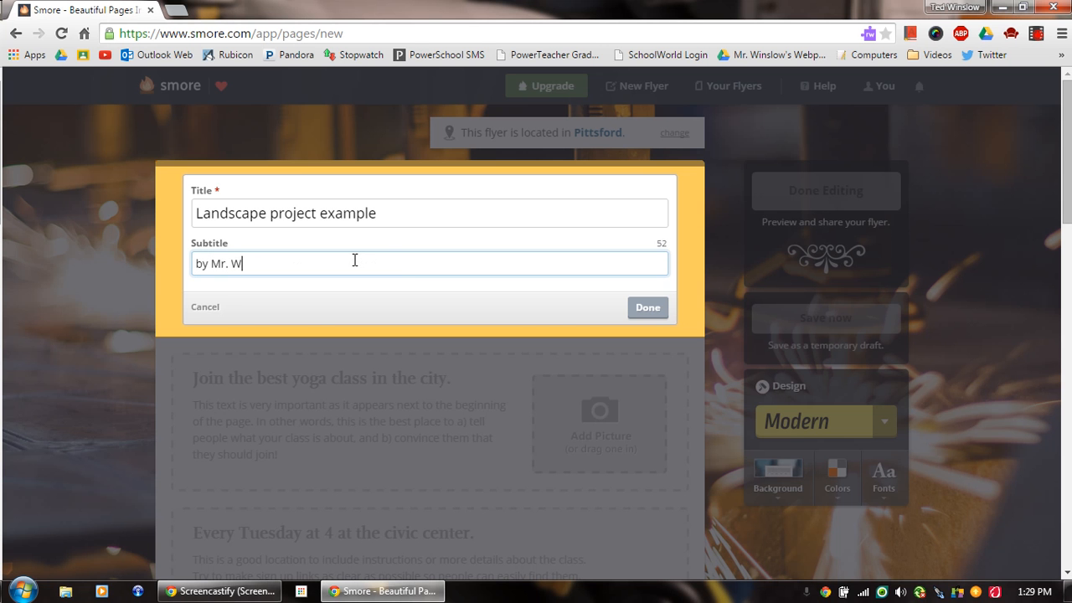
{"action": "type", "text": "inslow"}
{"action": "left_click", "coordinate": [652, 312]}
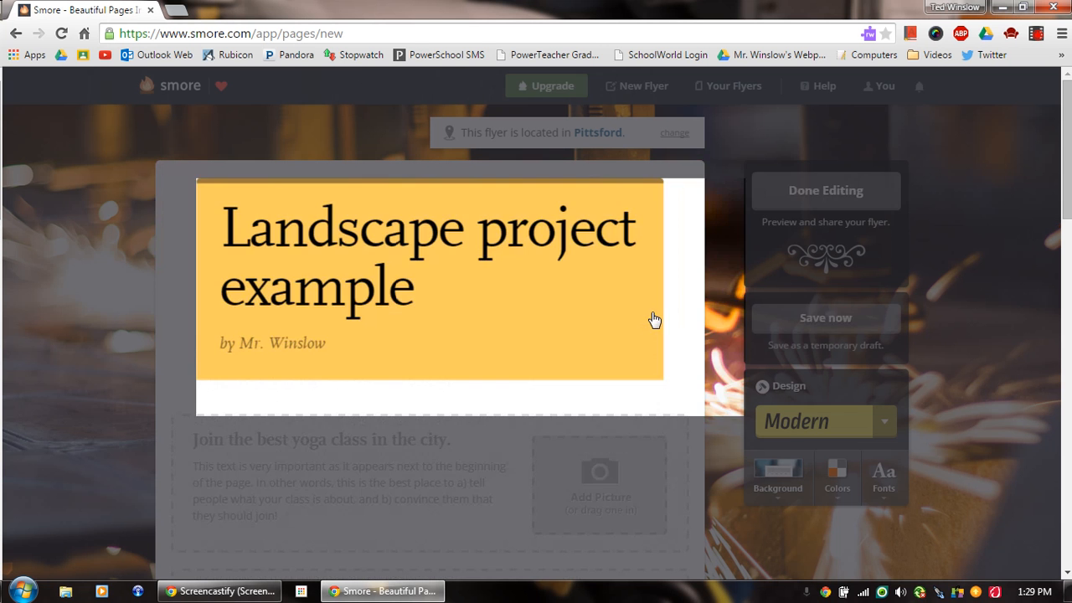
Remove every yoga placeholder section below the flyer's header, from the class introduction through the YogaBuddies contact block
{"action": "scroll", "coordinate": [470, 326], "scroll_direction": "down", "scroll_amount": 2}
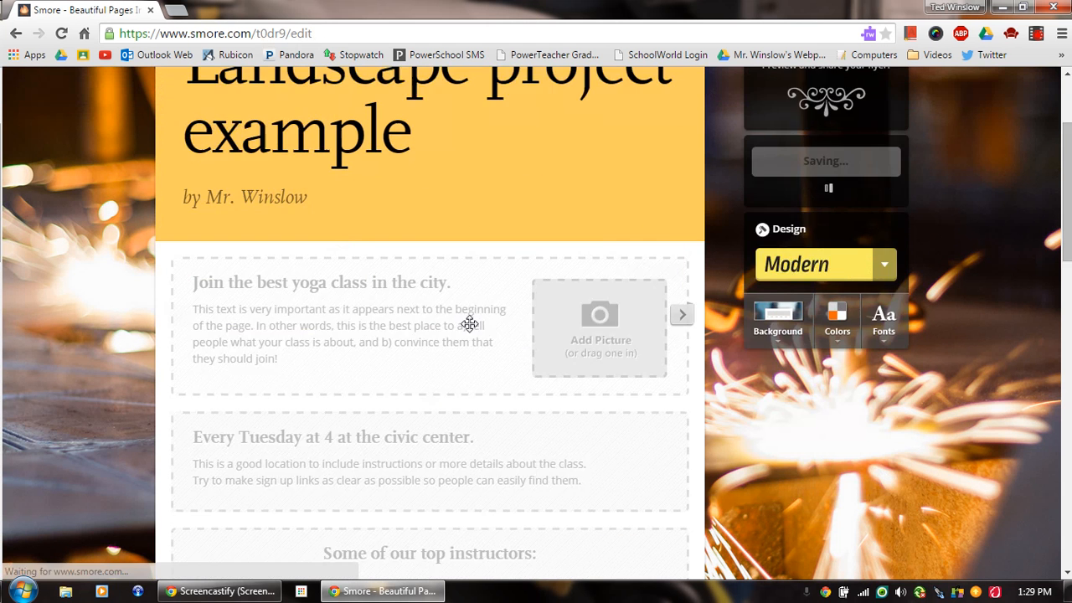
{"action": "scroll", "coordinate": [469, 324], "scroll_direction": "down", "scroll_amount": 4}
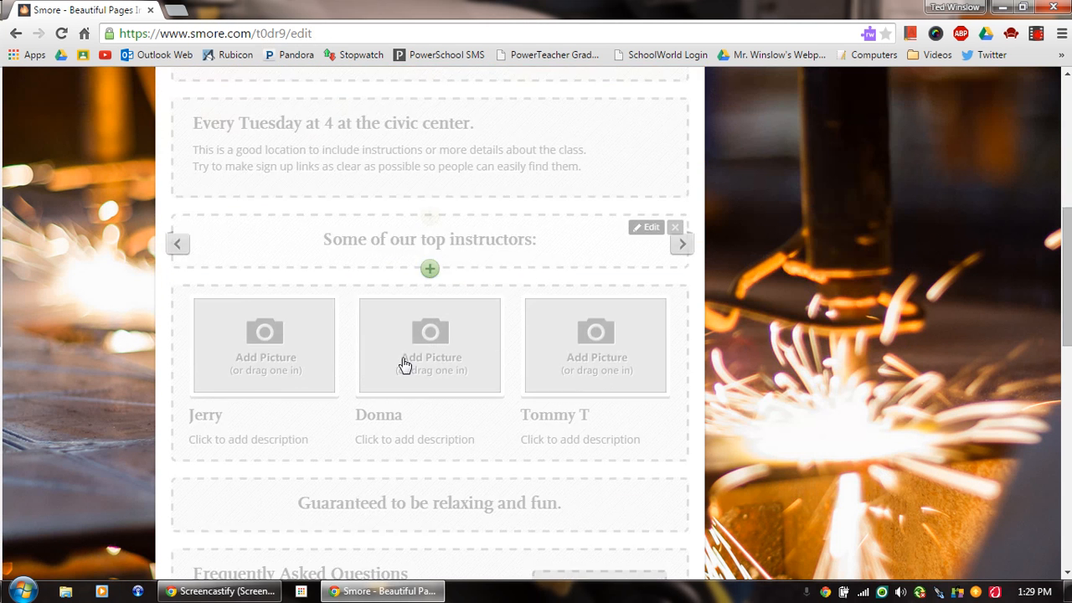
{"action": "scroll", "coordinate": [404, 365], "scroll_direction": "down", "scroll_amount": 5}
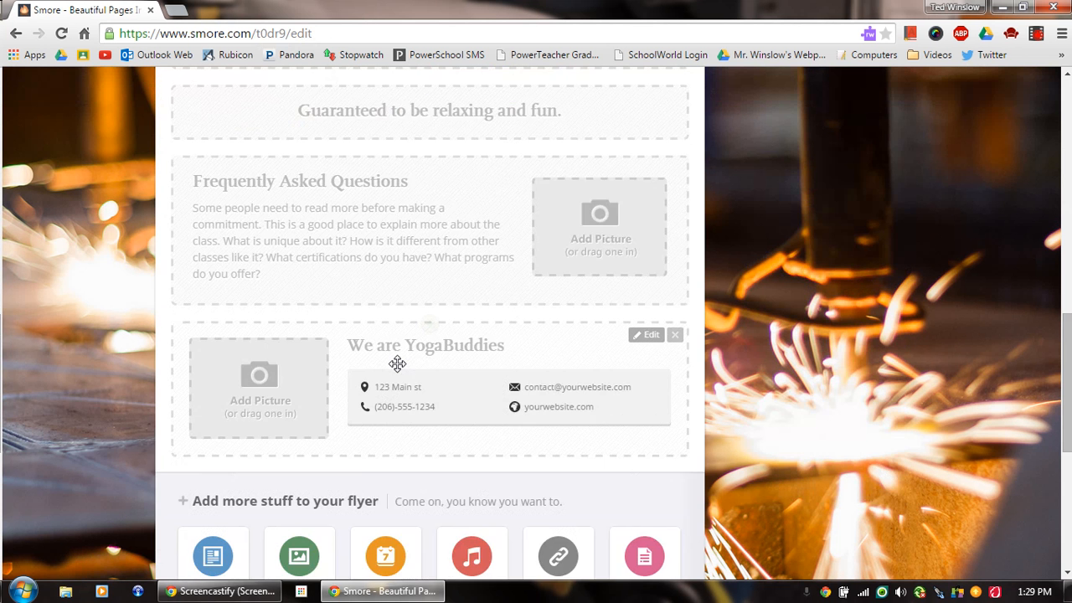
{"action": "scroll", "coordinate": [397, 363], "scroll_direction": "down", "scroll_amount": 2}
{"action": "scroll", "coordinate": [398, 370], "scroll_direction": "up", "scroll_amount": 8}
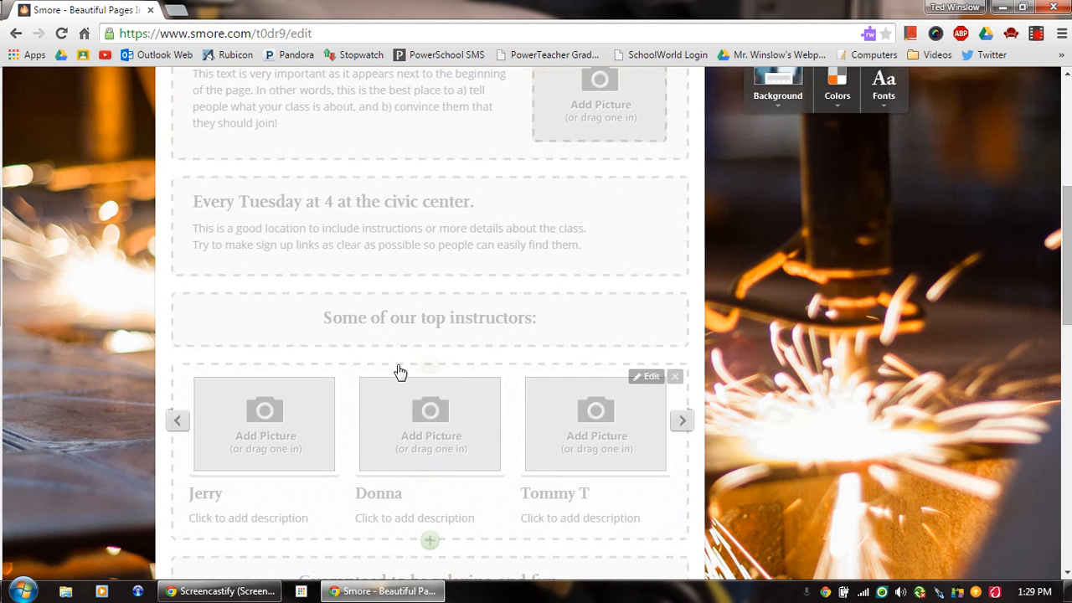
{"action": "scroll", "coordinate": [399, 371], "scroll_direction": "up", "scroll_amount": 2}
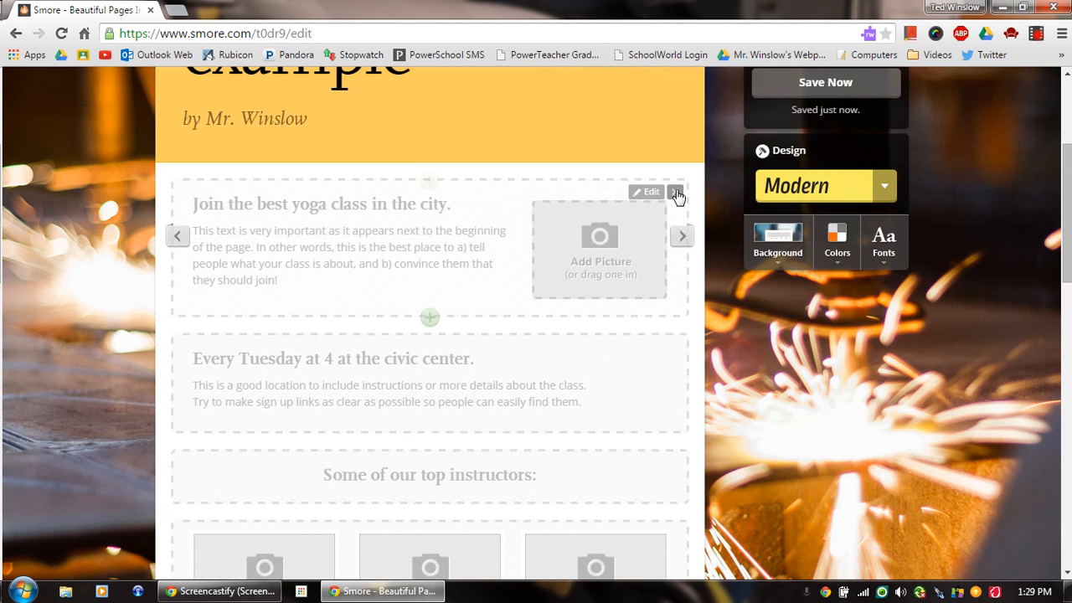
{"action": "left_click", "coordinate": [666, 192]}
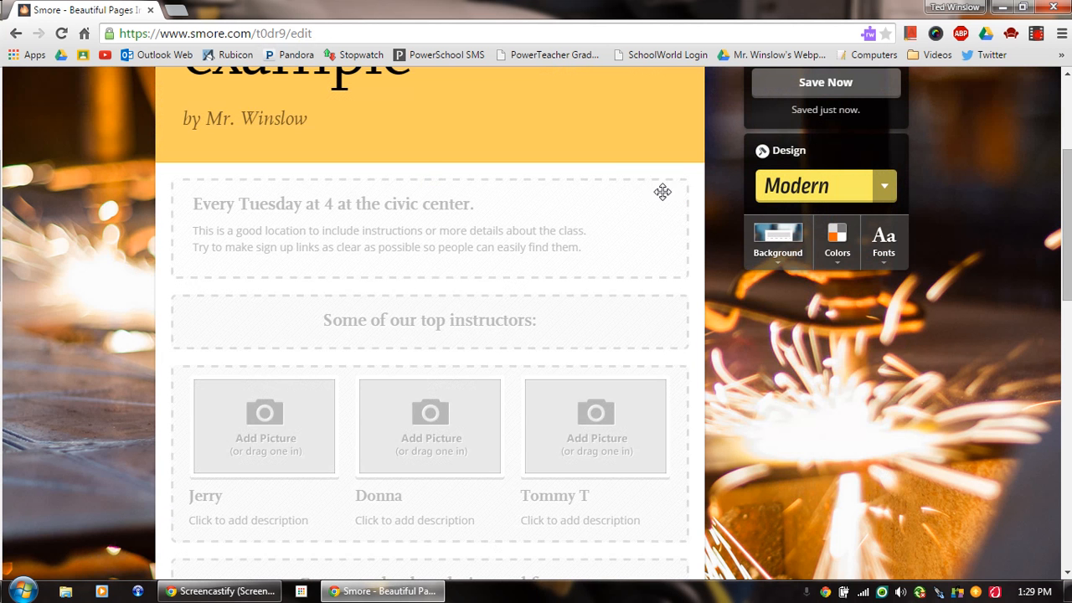
{"action": "mouse_move", "coordinate": [662, 192]}
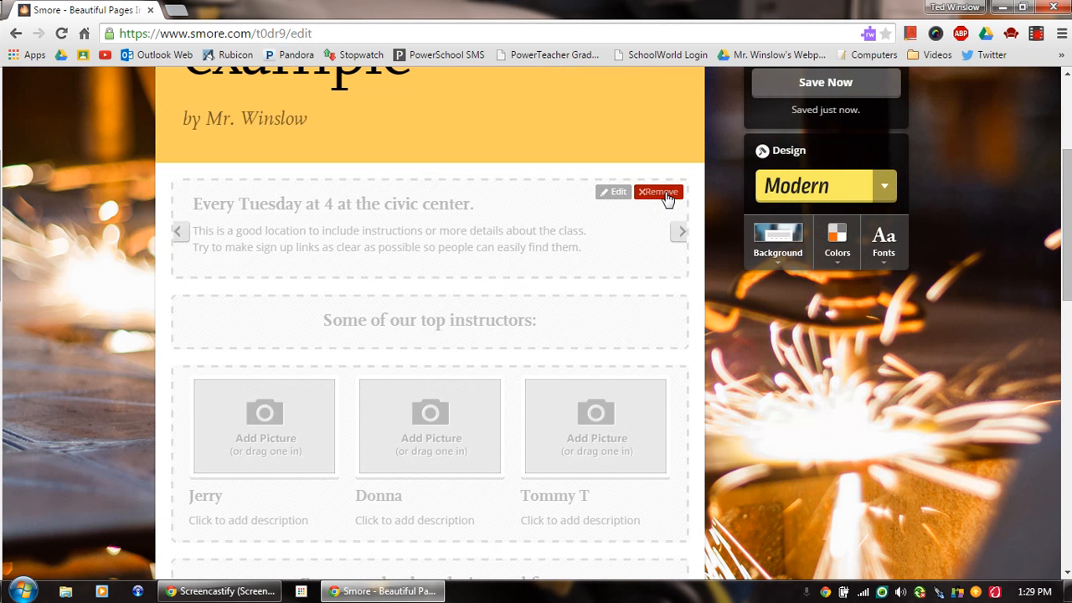
{"action": "left_click", "coordinate": [667, 196]}
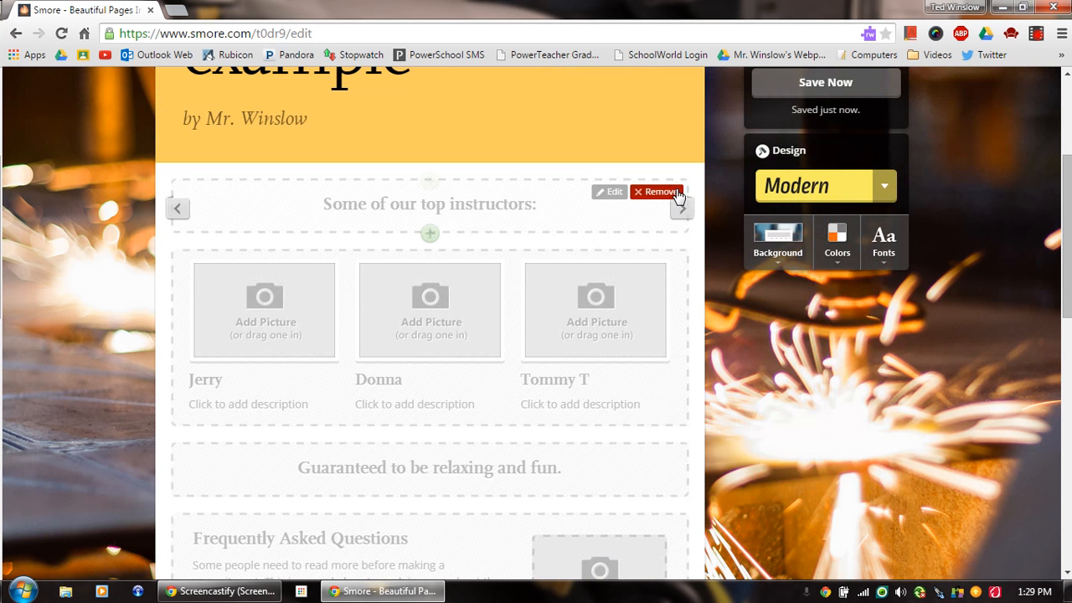
{"action": "left_click", "coordinate": [675, 193]}
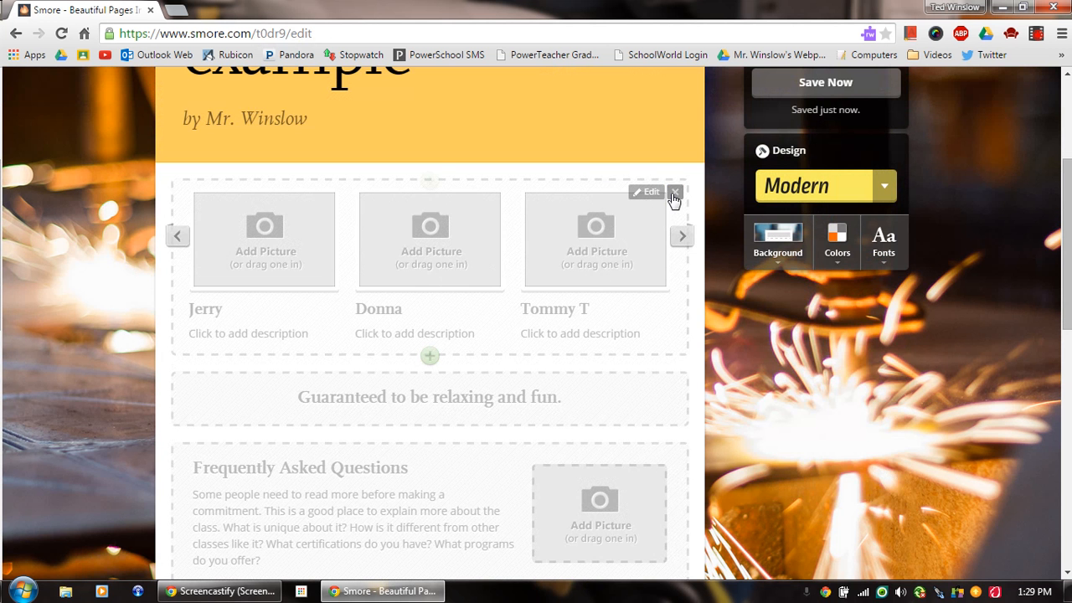
{"action": "left_click", "coordinate": [672, 195]}
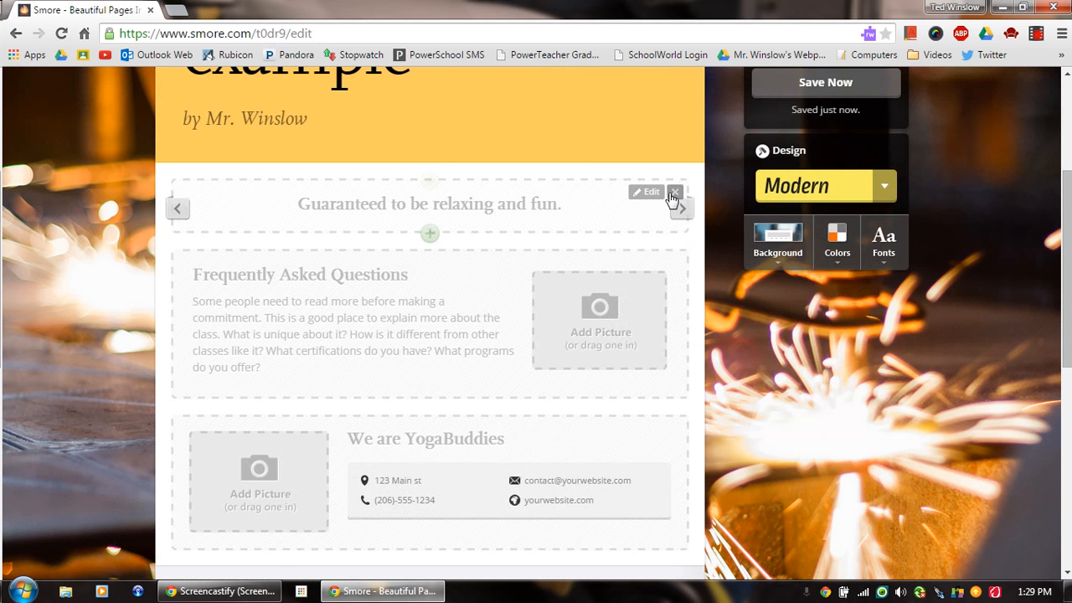
{"action": "left_click", "coordinate": [671, 197]}
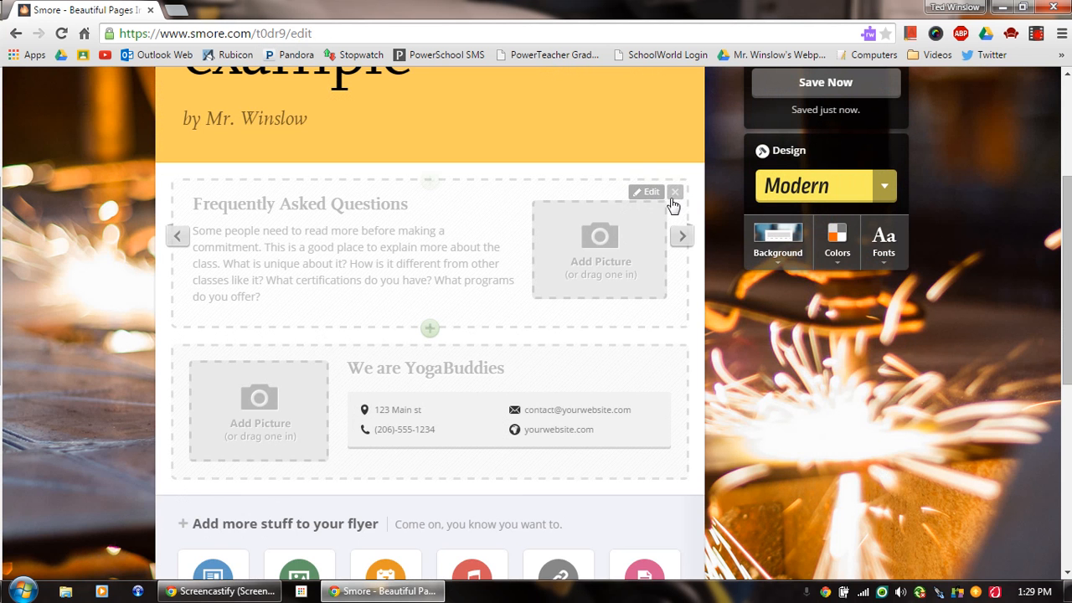
{"action": "left_click", "coordinate": [662, 196]}
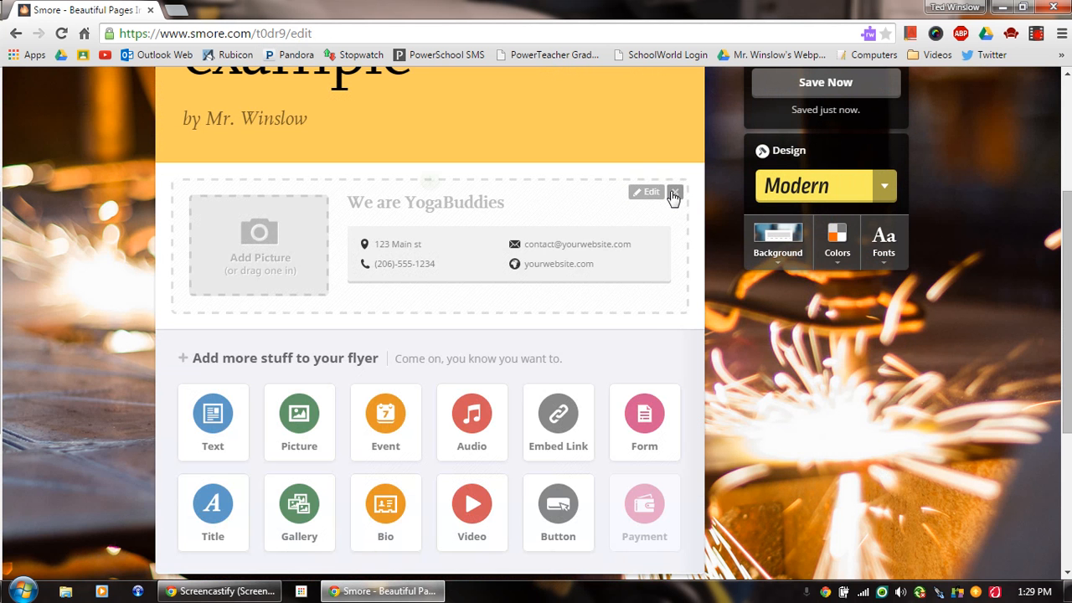
{"action": "left_click", "coordinate": [647, 198]}
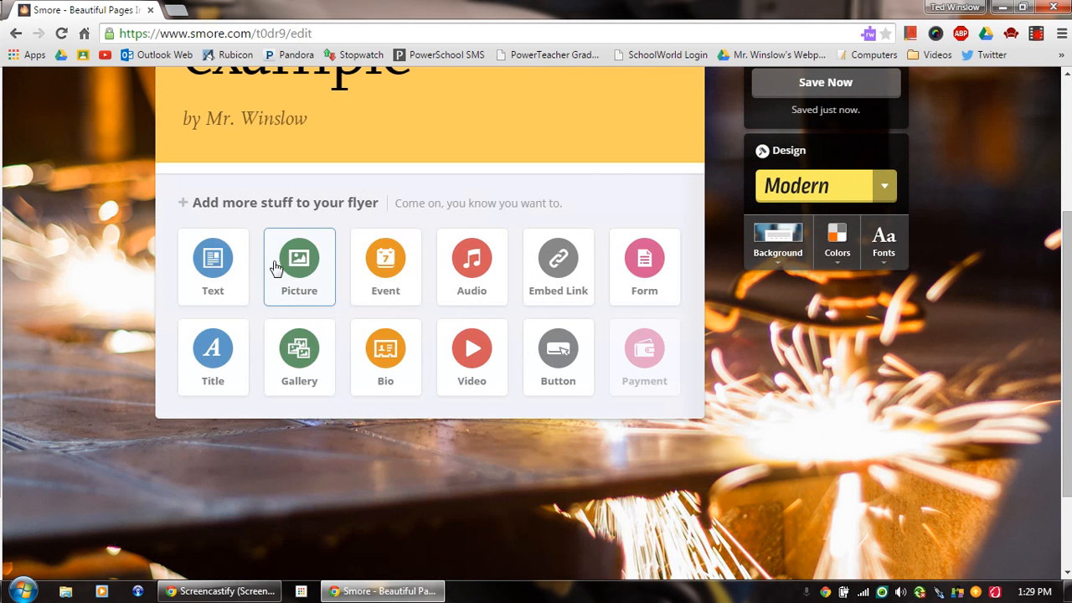
Add a text block without a title to the flyer, reading "This is an example."
{"action": "left_click", "coordinate": [217, 264]}
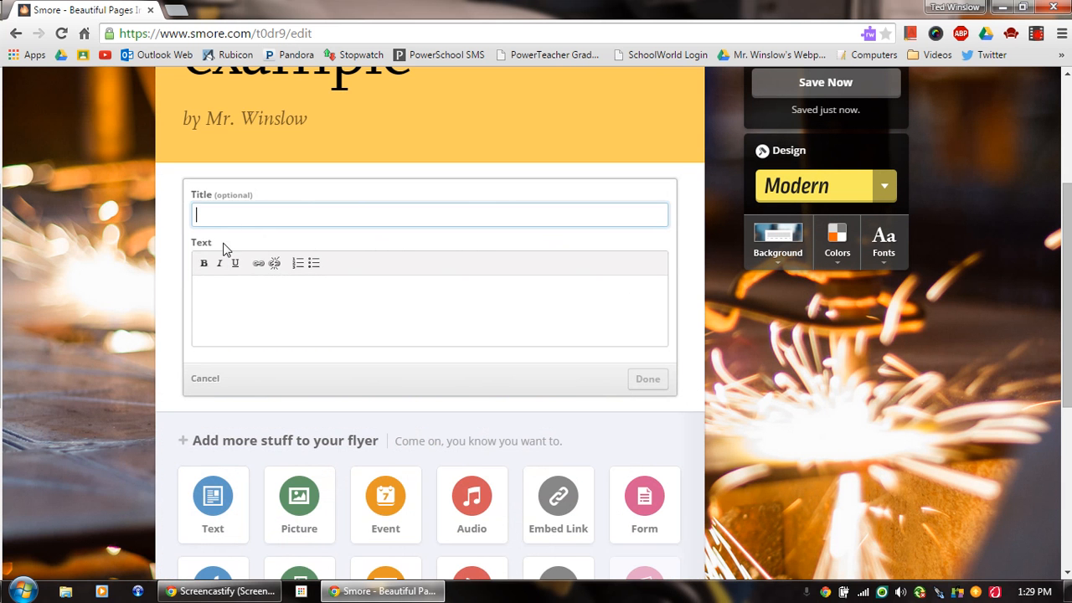
{"action": "left_click", "coordinate": [226, 287]}
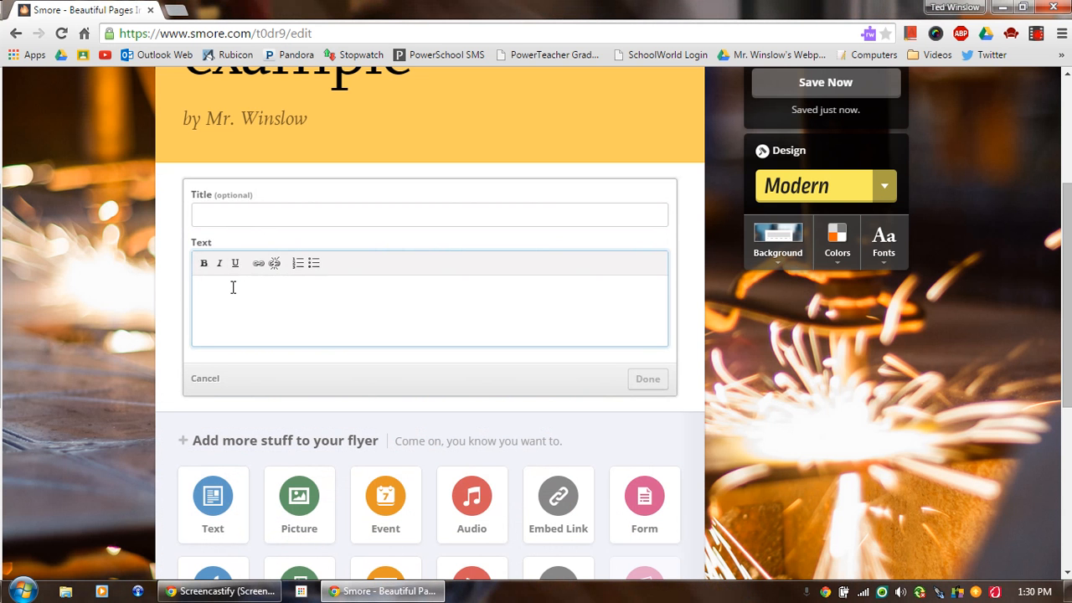
{"action": "type", "text": "THis"}
{"action": "key", "text": "BackSpace"}
{"action": "key", "text": "BackSpace"}
{"action": "key", "text": "BackSpace"}
{"action": "type", "text": "h"}
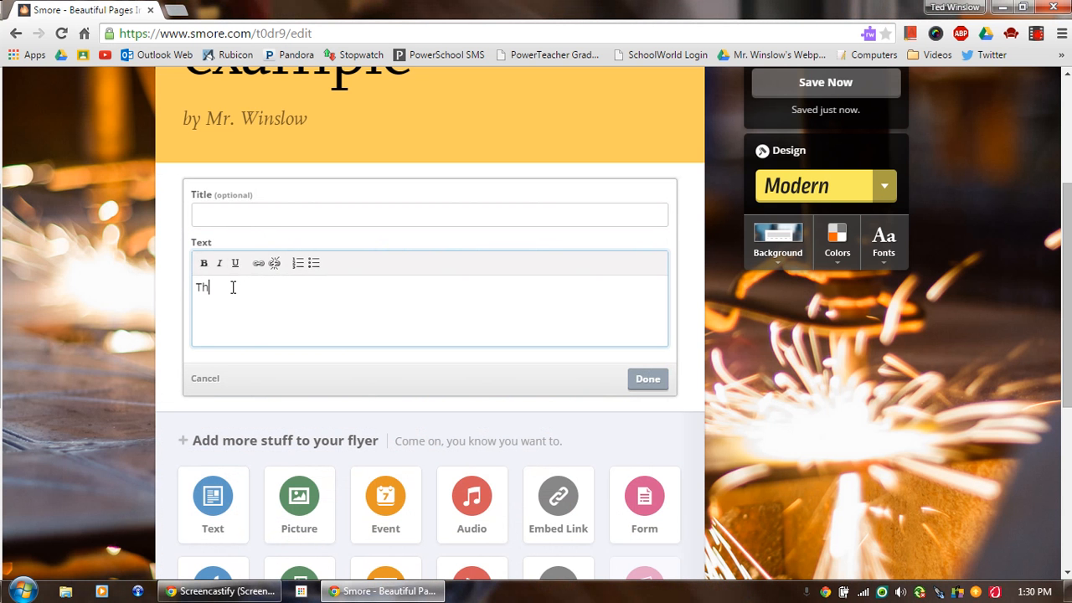
{"action": "type", "text": "is is an example."}
{"action": "left_click", "coordinate": [647, 378]}
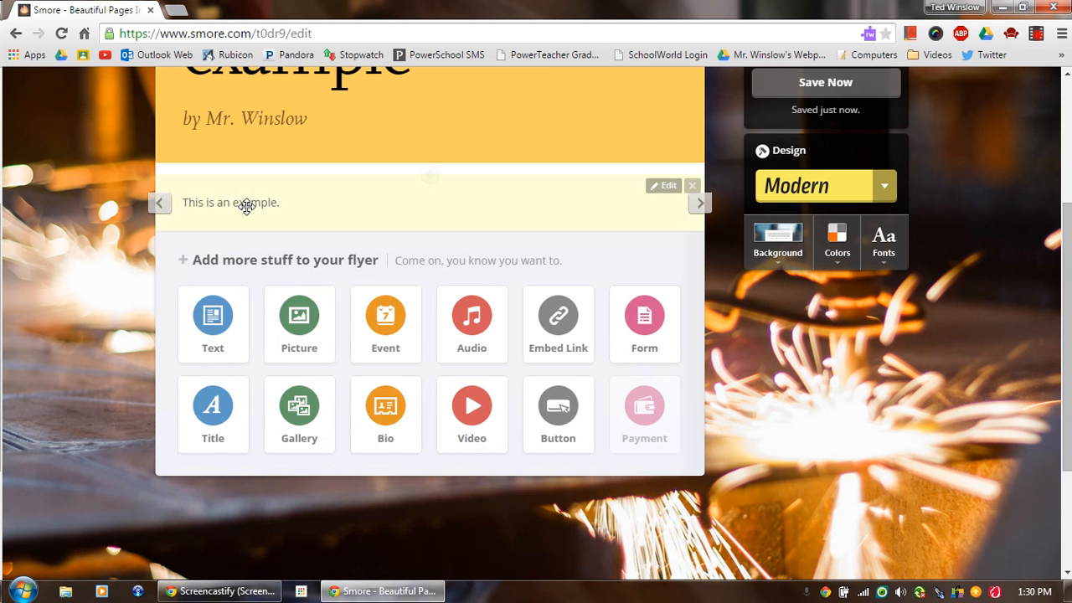
Add a single big photo below the text block, using the image file "commensalism"
{"action": "left_click", "coordinate": [299, 322]}
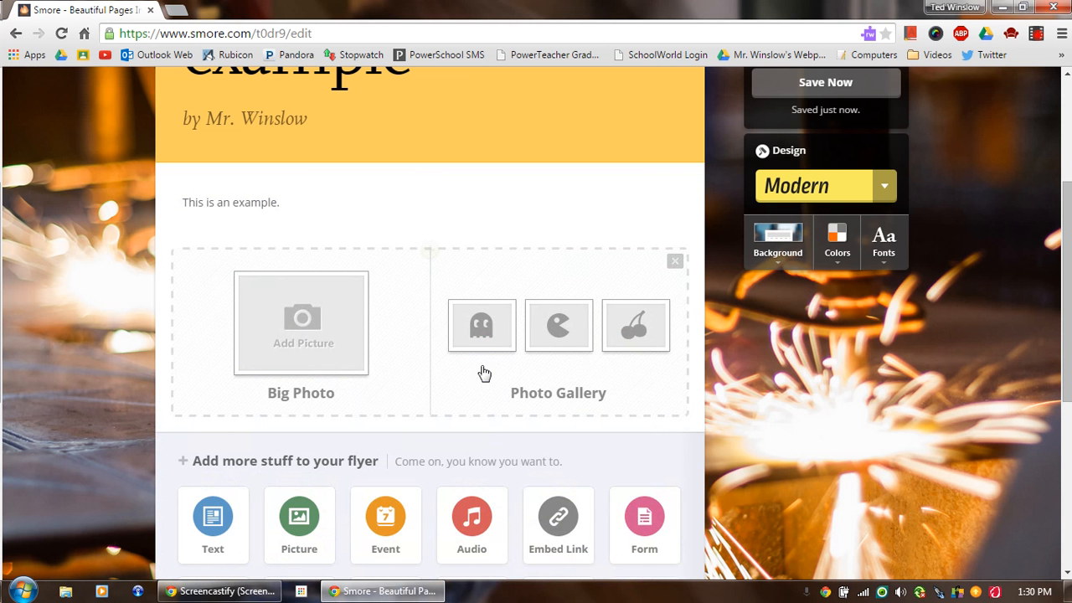
{"action": "left_click", "coordinate": [323, 346]}
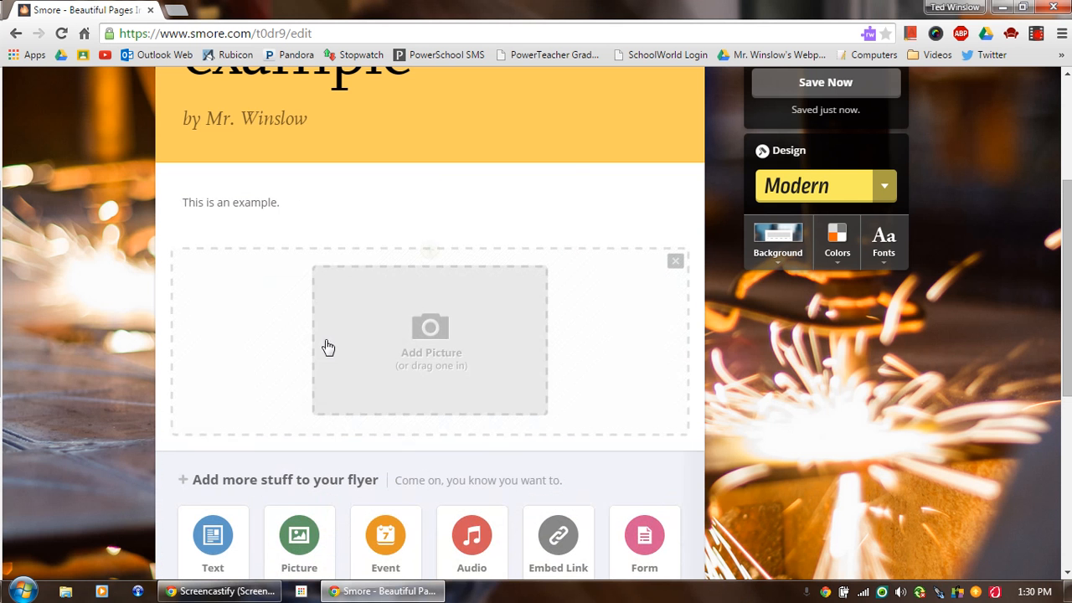
{"action": "left_click", "coordinate": [445, 337]}
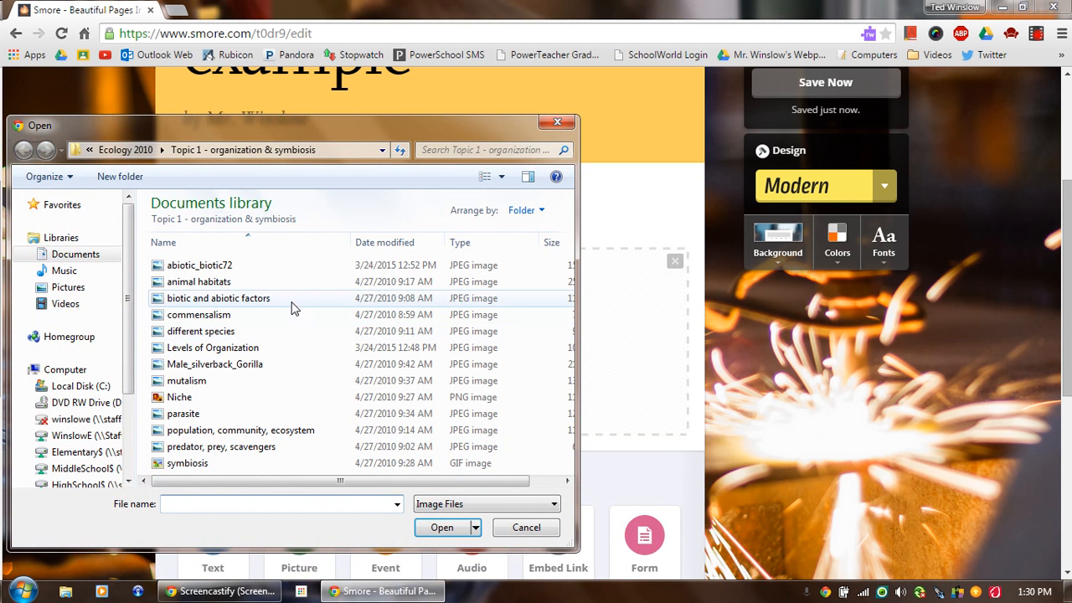
{"action": "left_click", "coordinate": [246, 314]}
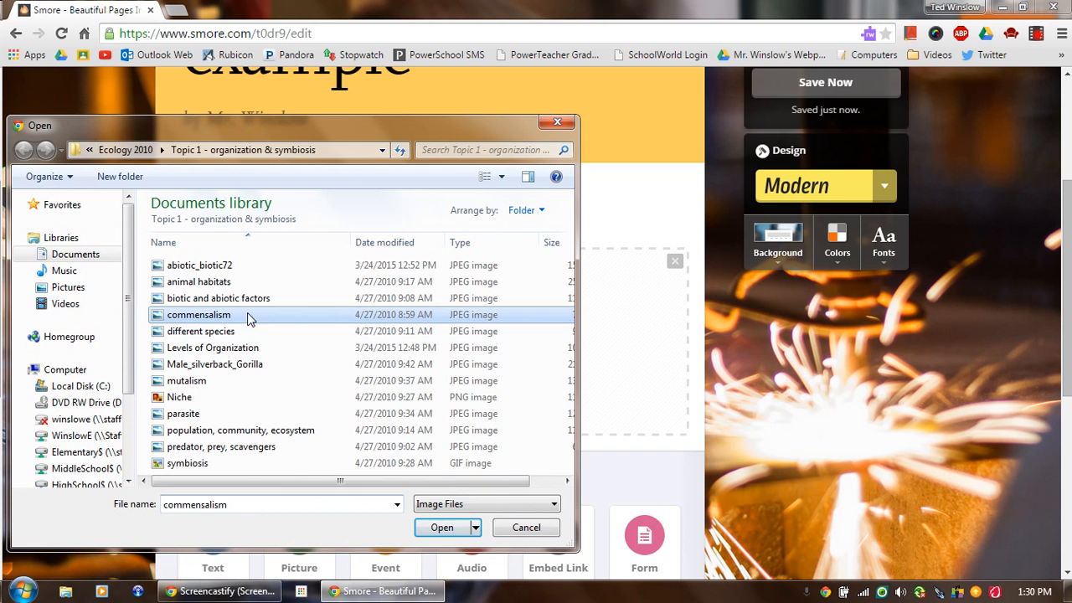
{"action": "left_click", "coordinate": [442, 526]}
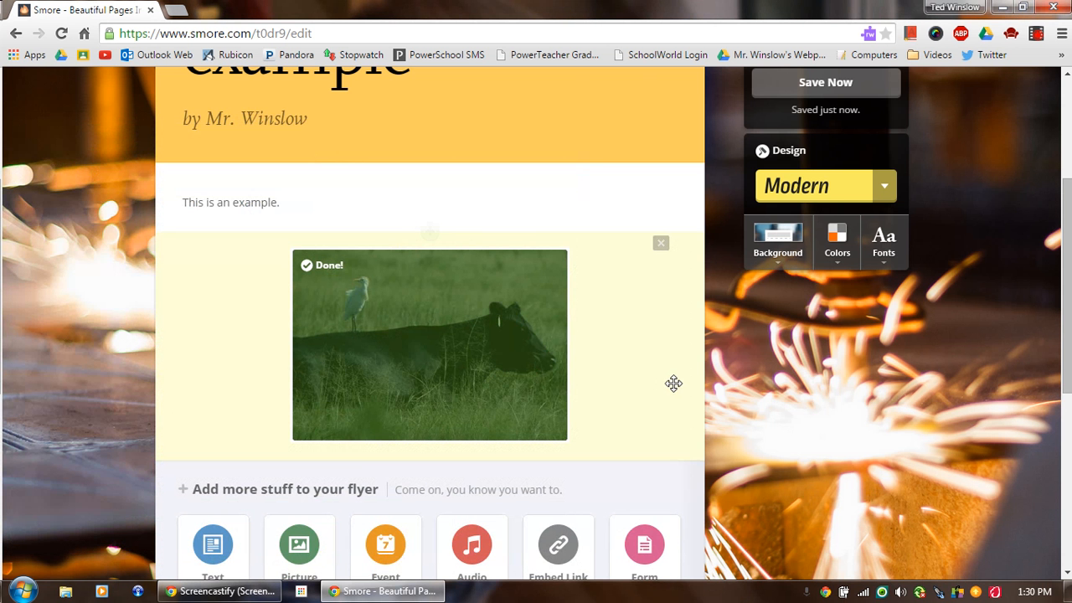
Change the flyer's design theme to Handwritten
{"action": "scroll", "coordinate": [665, 387], "scroll_direction": "down", "scroll_amount": 2}
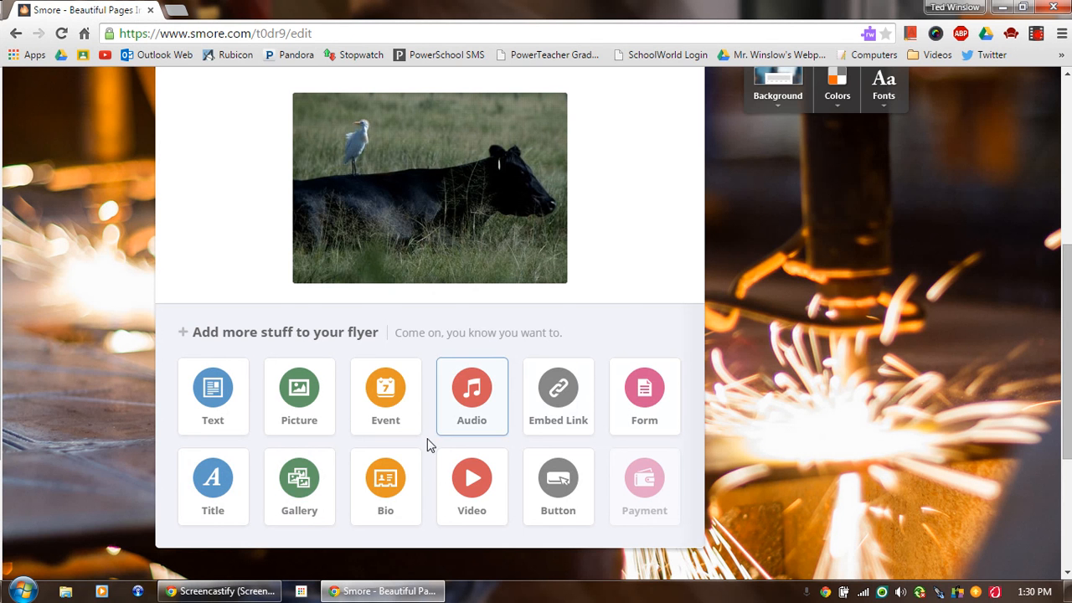
{"action": "scroll", "coordinate": [385, 464], "scroll_direction": "down", "scroll_amount": 1}
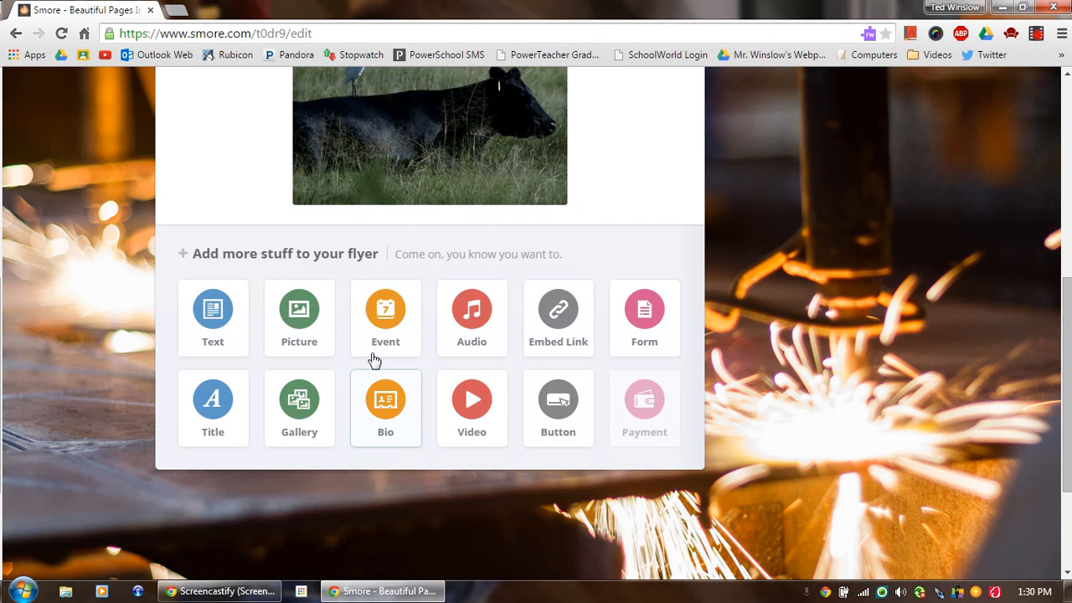
{"action": "scroll", "coordinate": [422, 330], "scroll_direction": "up", "scroll_amount": 4}
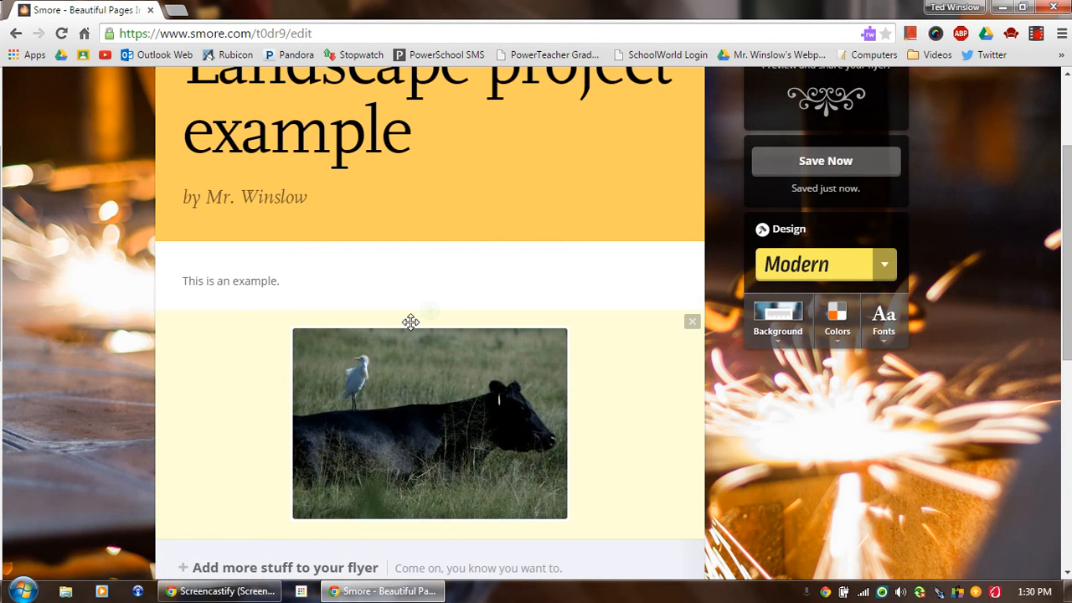
{"action": "scroll", "coordinate": [410, 322], "scroll_direction": "up", "scroll_amount": 1}
{"action": "left_click", "coordinate": [885, 346]}
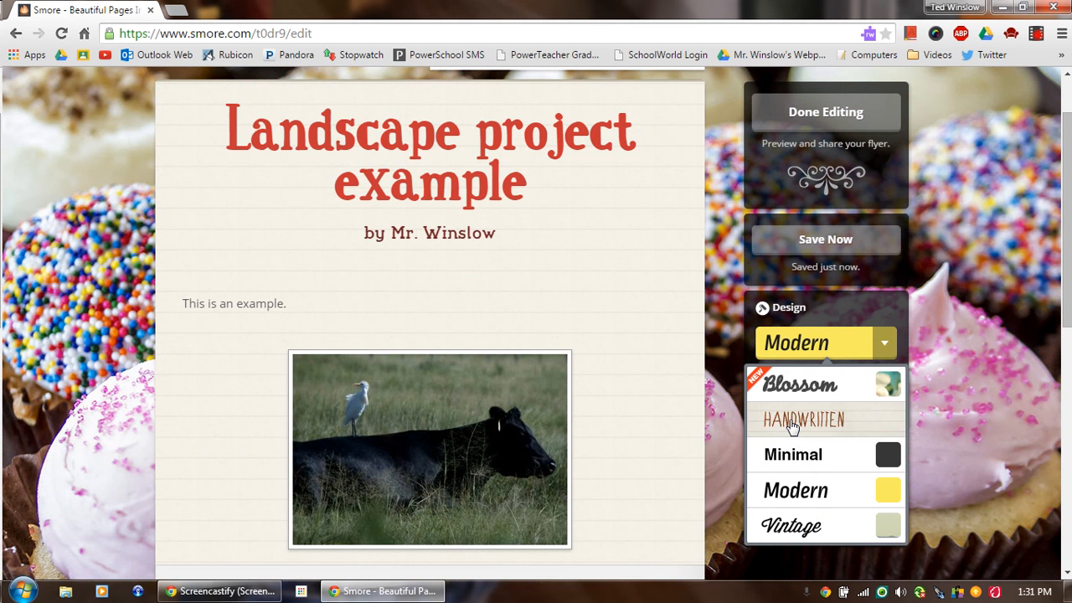
{"action": "left_click", "coordinate": [792, 422]}
Give the flyer the colored pencils background and the Manaslu font
{"action": "left_click", "coordinate": [780, 409]}
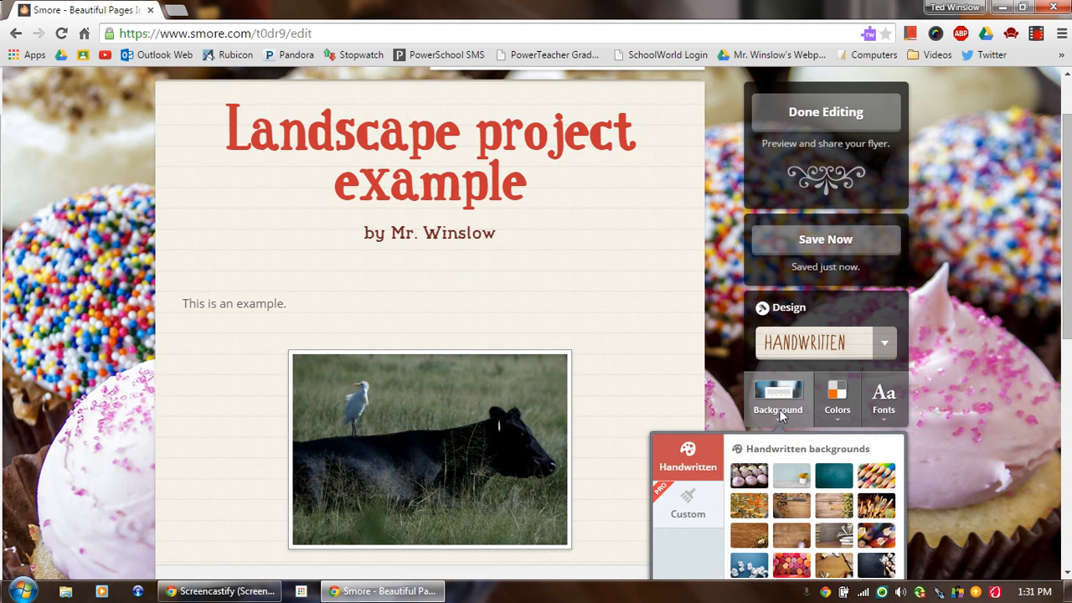
{"action": "scroll", "coordinate": [781, 427], "scroll_direction": "down", "scroll_amount": 1}
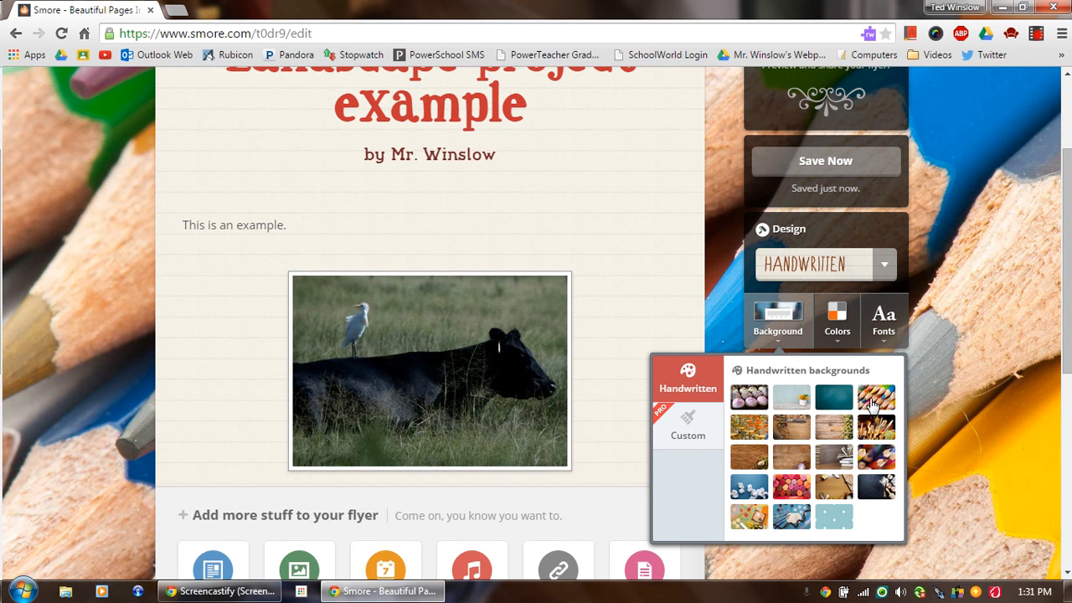
{"action": "left_click", "coordinate": [871, 402]}
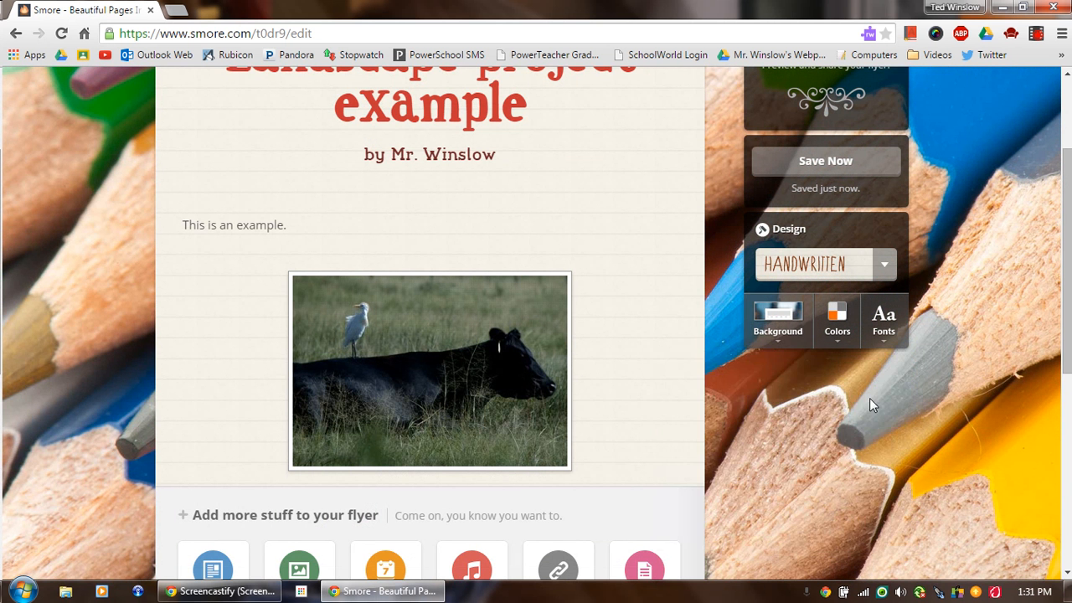
{"action": "left_click", "coordinate": [882, 335]}
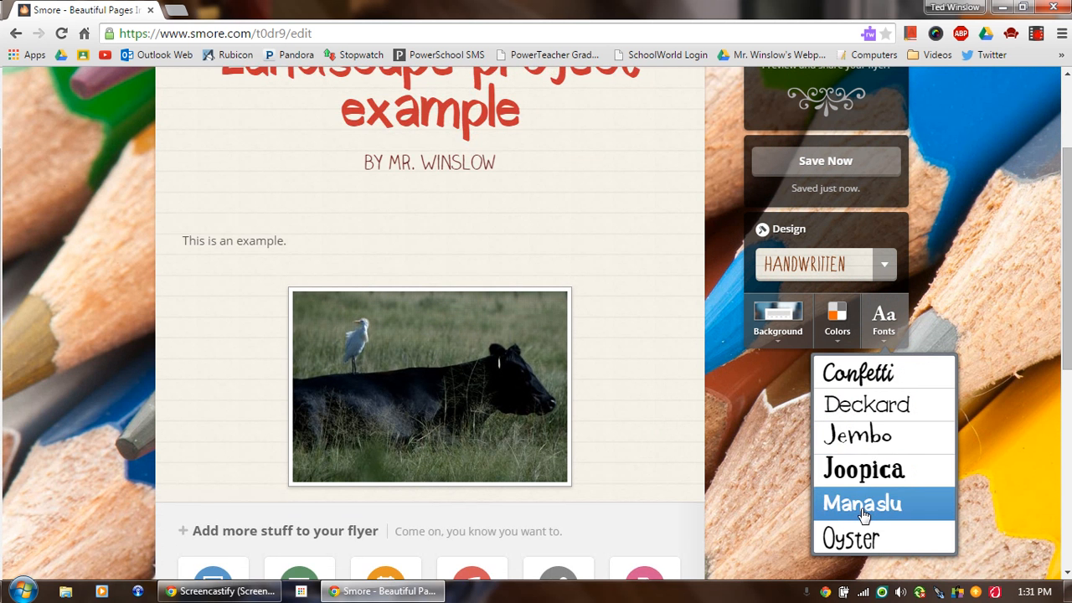
{"action": "left_click", "coordinate": [865, 512]}
Save the flyer and finish editing so it is published
{"action": "scroll", "coordinate": [692, 341], "scroll_direction": "up", "scroll_amount": 2}
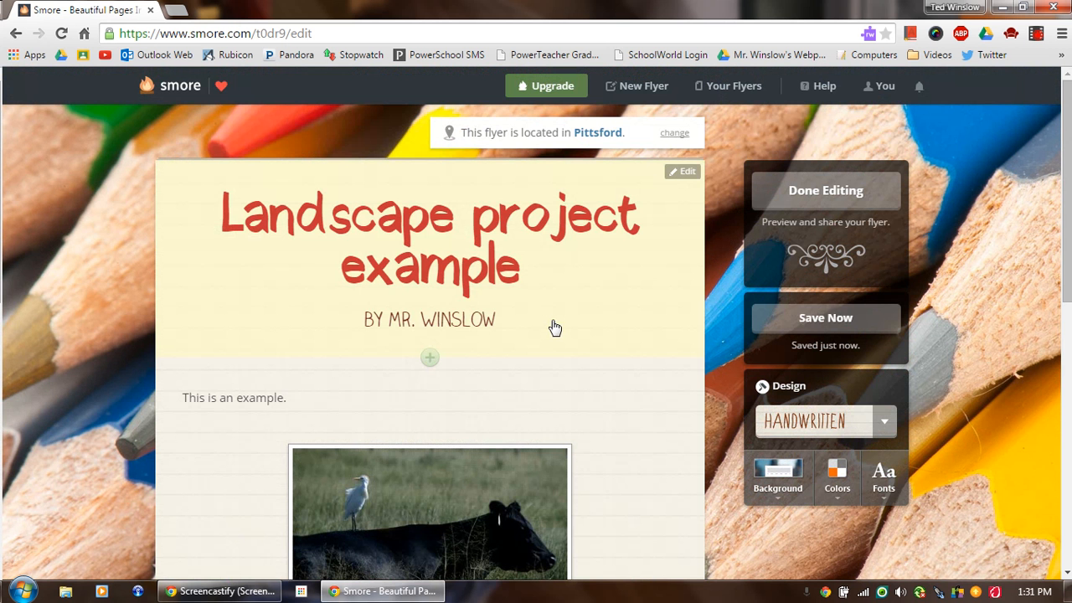
{"action": "left_click", "coordinate": [804, 319]}
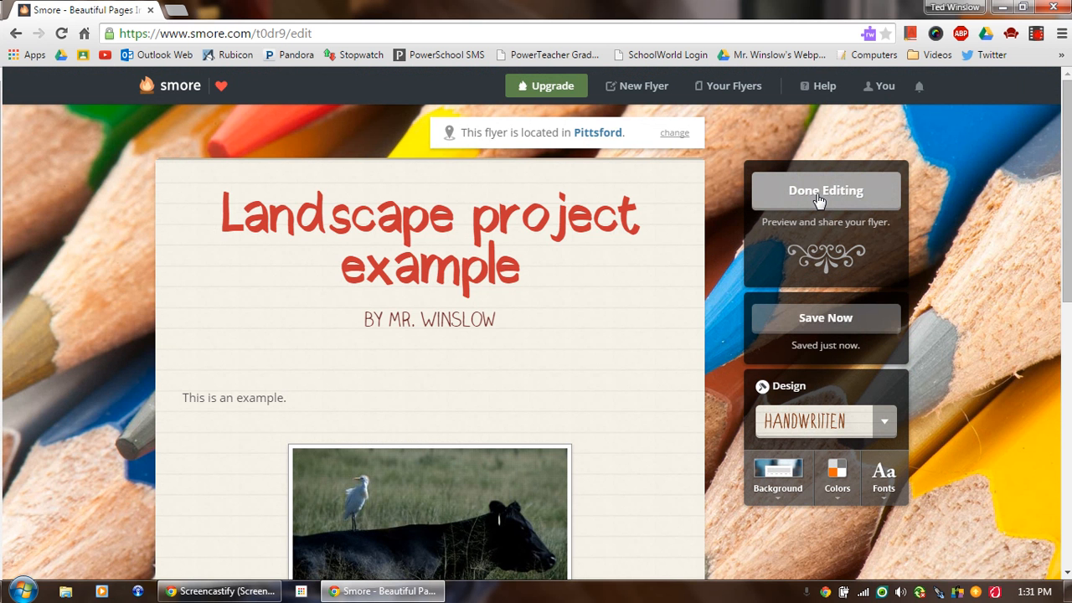
{"action": "left_click", "coordinate": [818, 194]}
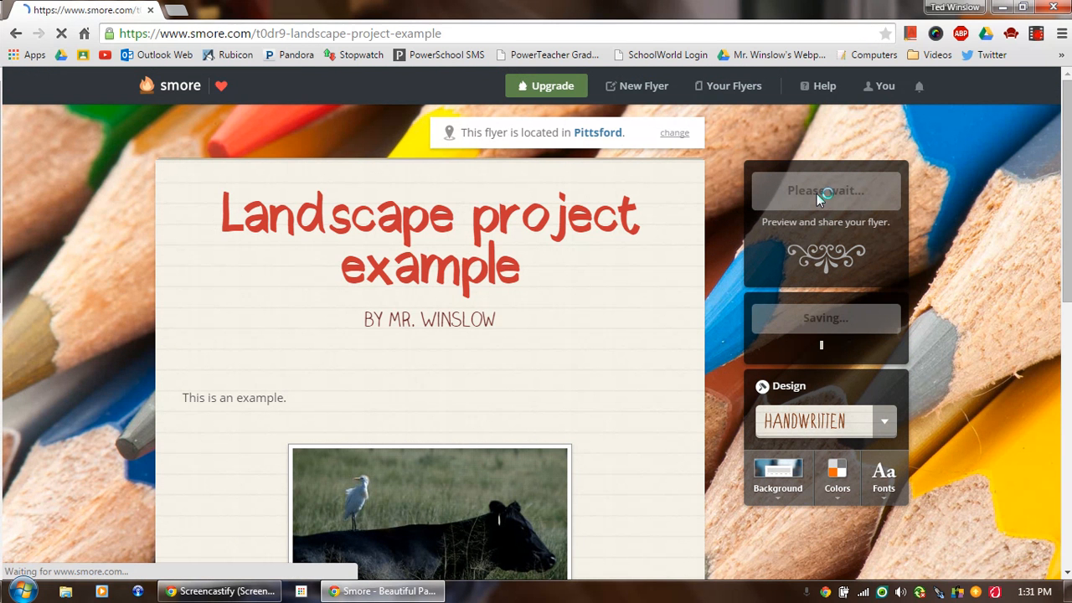
Dismiss the Promoter offer covering the published flyer's title
{"action": "scroll", "coordinate": [510, 289], "scroll_direction": "down", "scroll_amount": 5}
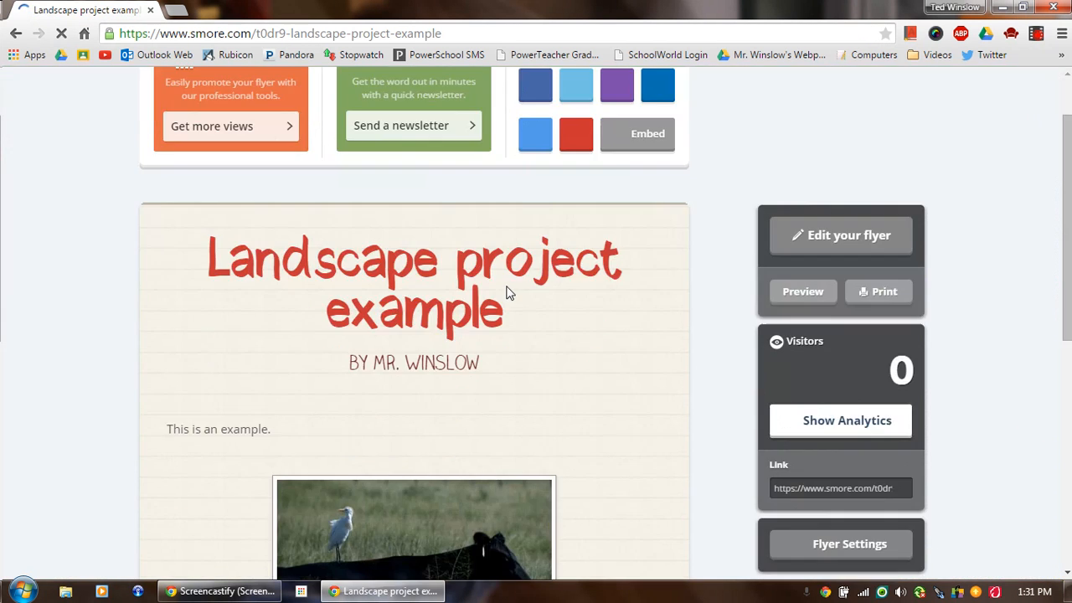
{"action": "scroll", "coordinate": [510, 289], "scroll_direction": "down", "scroll_amount": 1}
{"action": "scroll", "coordinate": [510, 289], "scroll_direction": "up", "scroll_amount": 5}
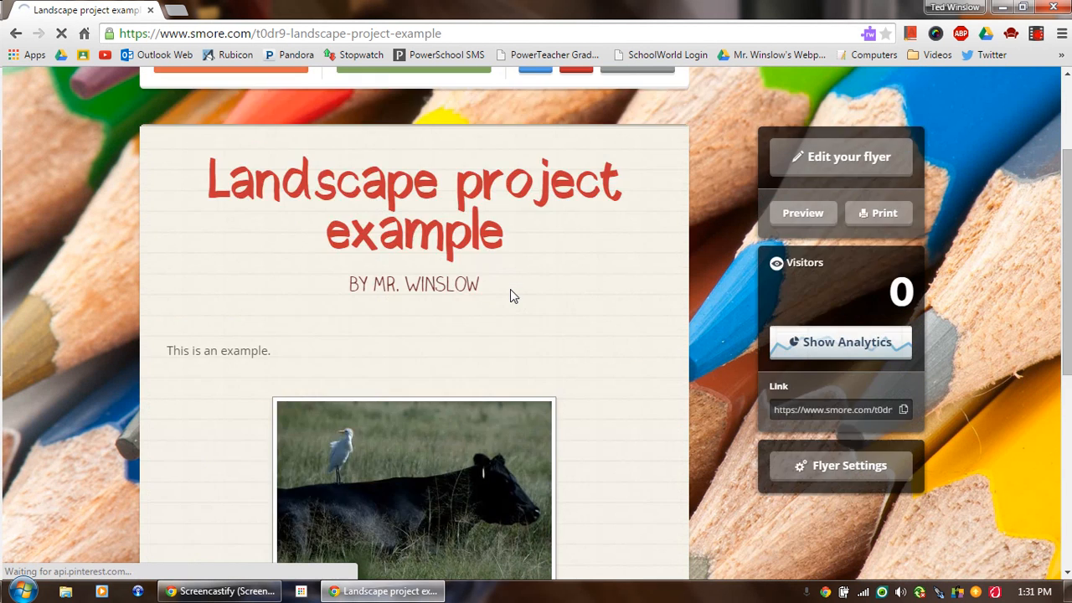
{"action": "scroll", "coordinate": [545, 278], "scroll_direction": "up", "scroll_amount": 1}
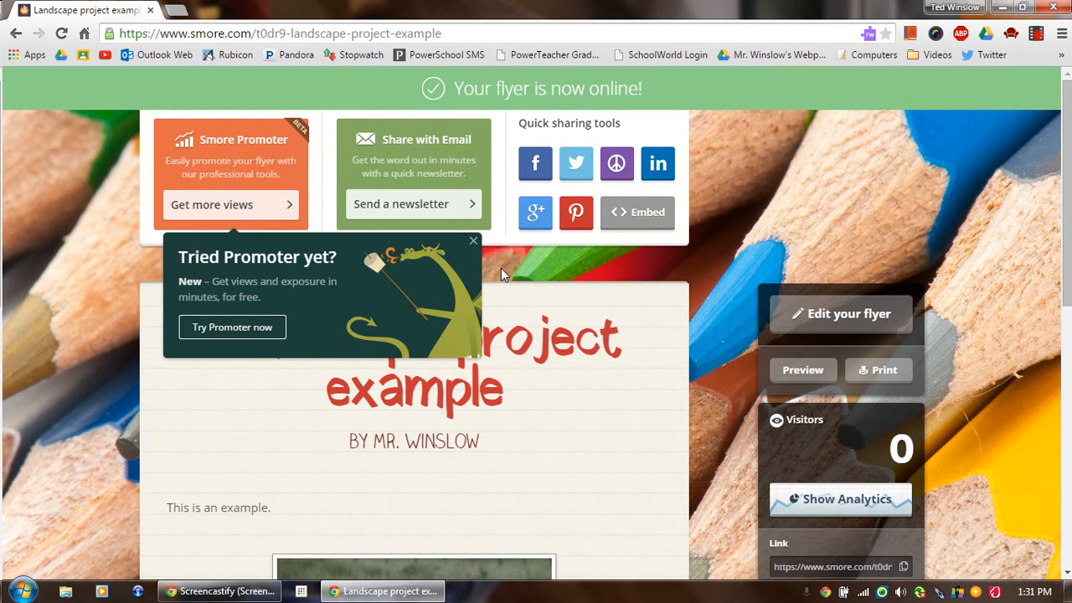
{"action": "left_click", "coordinate": [474, 244]}
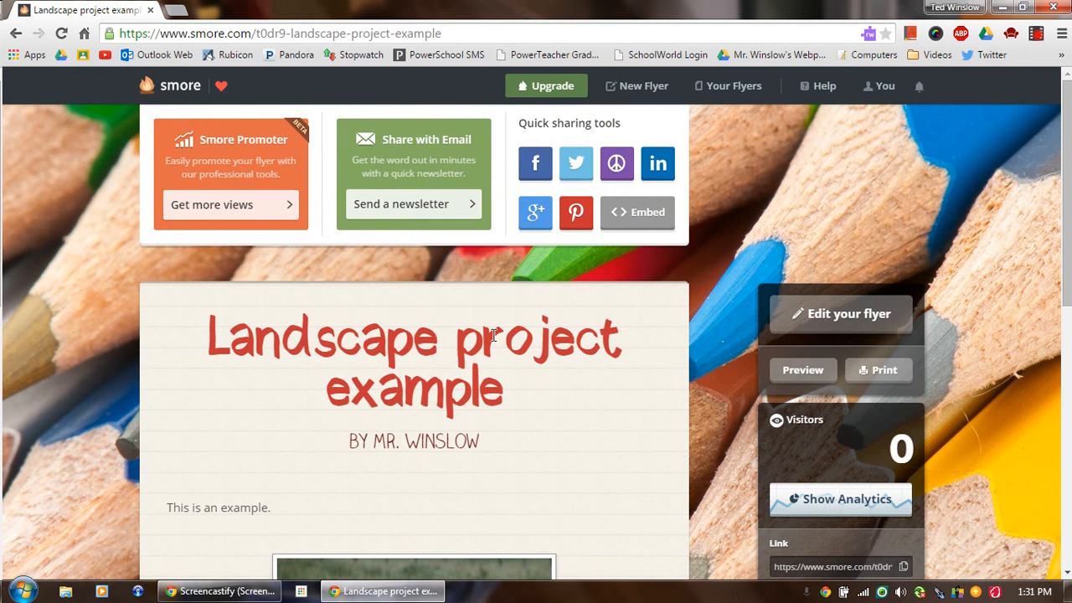
Look over the published flyer down to its picture and highlight its share link
{"action": "scroll", "coordinate": [528, 344], "scroll_direction": "down", "scroll_amount": 2}
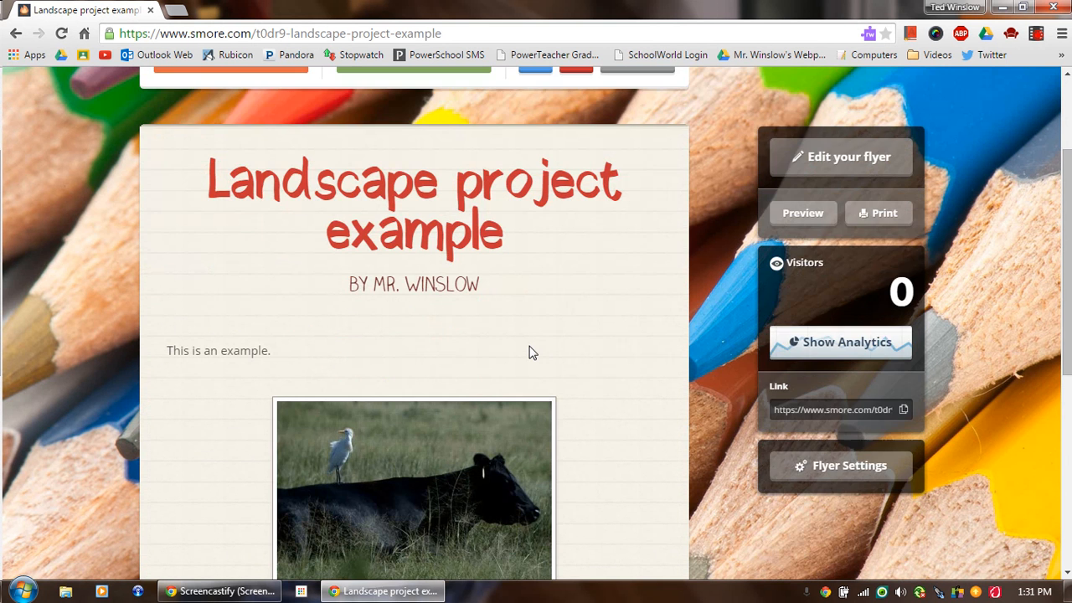
{"action": "scroll", "coordinate": [530, 353], "scroll_direction": "down", "scroll_amount": 1}
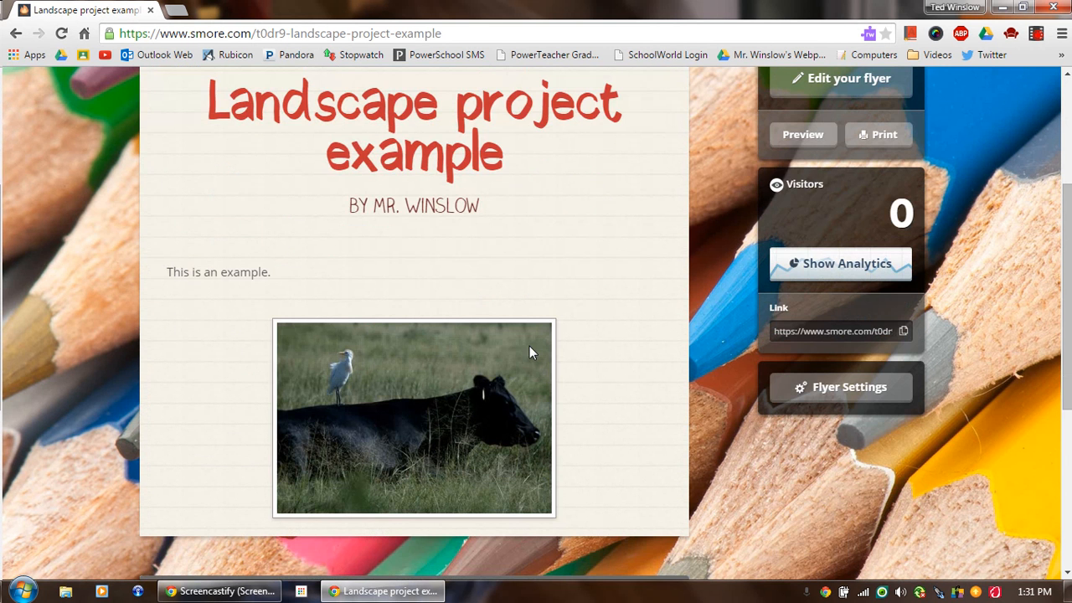
{"action": "left_click", "coordinate": [827, 331]}
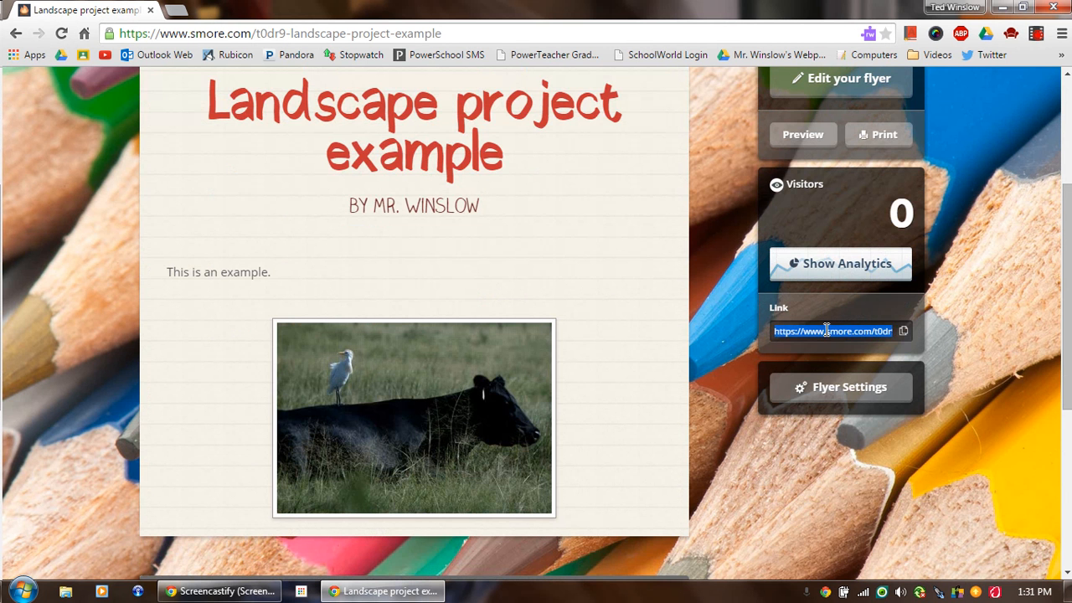
{"action": "scroll", "coordinate": [673, 339], "scroll_direction": "up", "scroll_amount": 2}
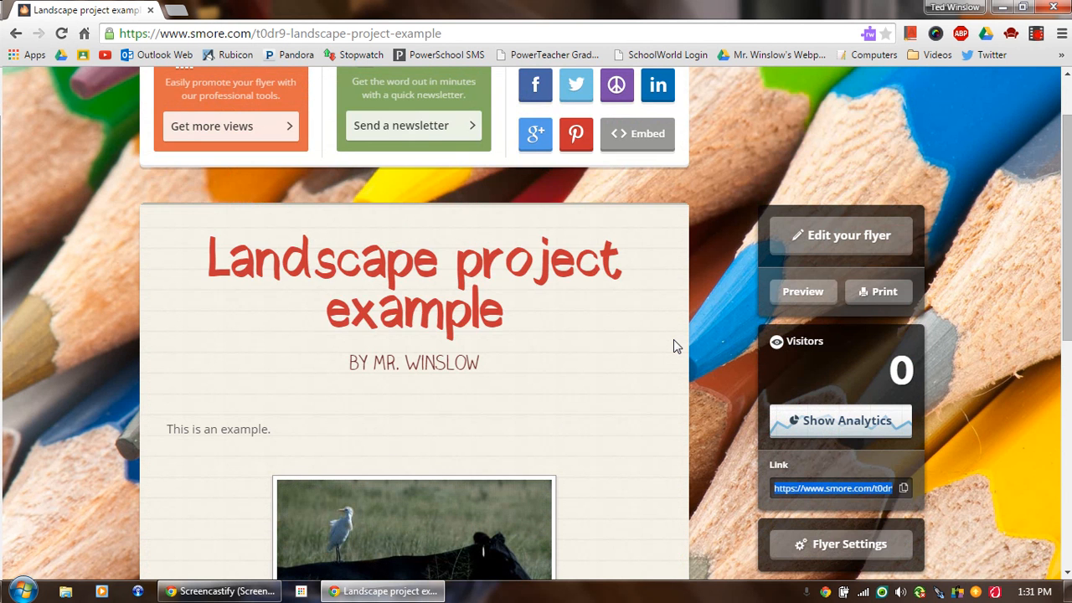
{"action": "scroll", "coordinate": [677, 335], "scroll_direction": "up", "scroll_amount": 1}
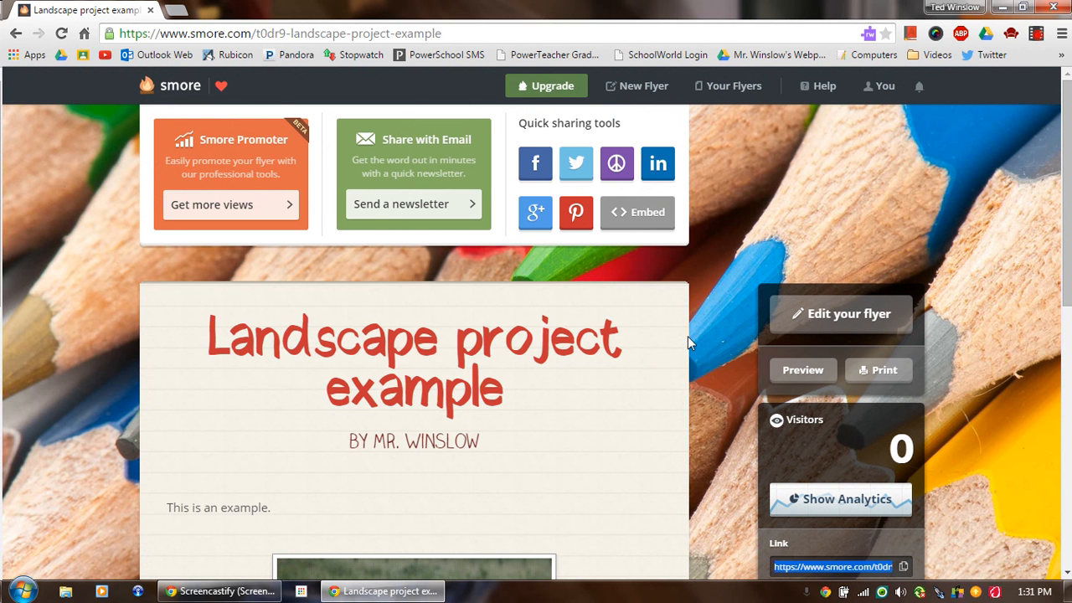
{"action": "left_click", "coordinate": [653, 365]}
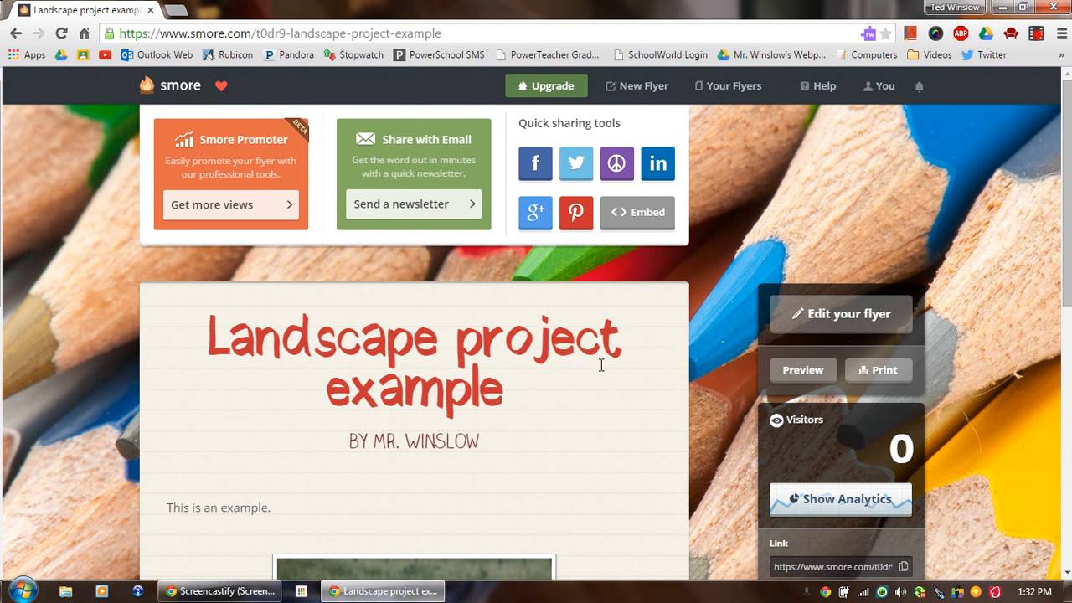